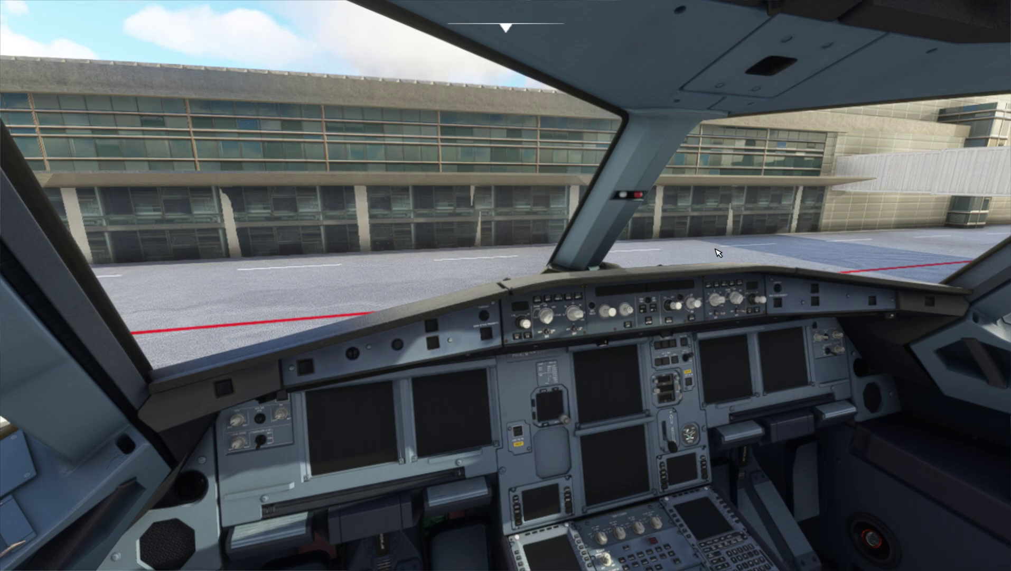
- Examine the steering tiller and sidestick on the captain's side console of the cockpit
drag(745, 233, 704, 332)
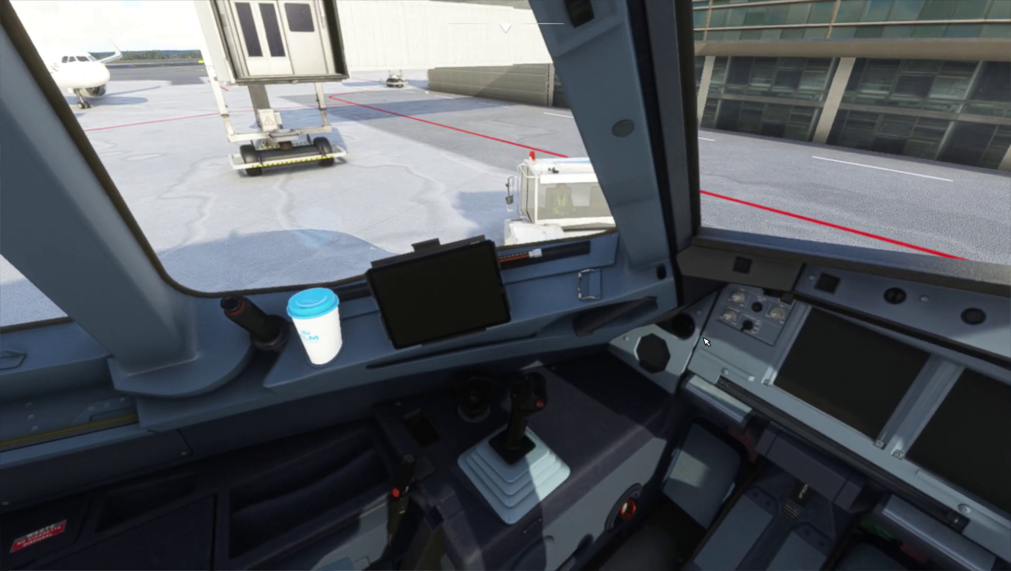
scroll(592, 473, up, 5)
drag(592, 473, 611, 440)
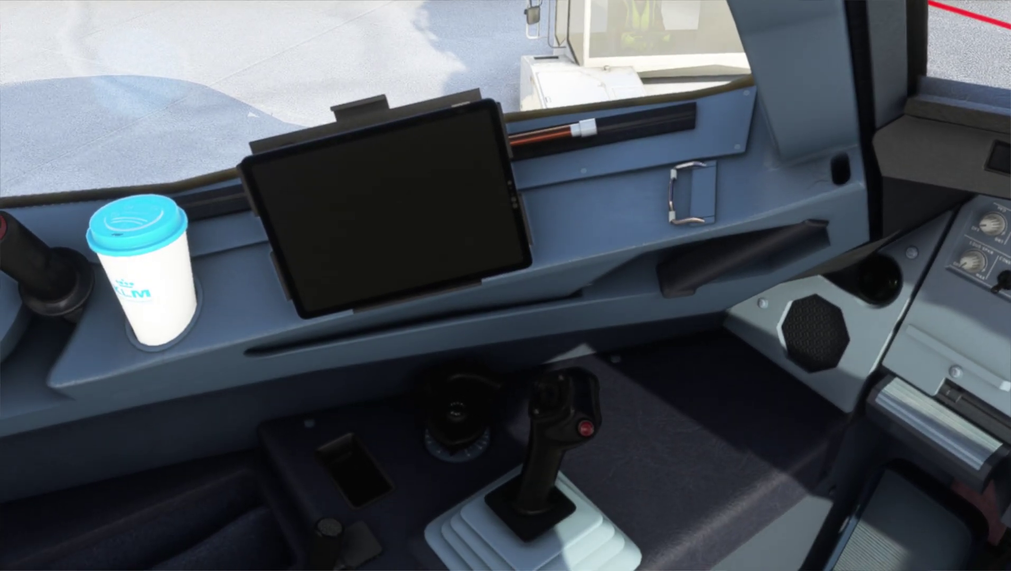
scroll(611, 434, down, 3)
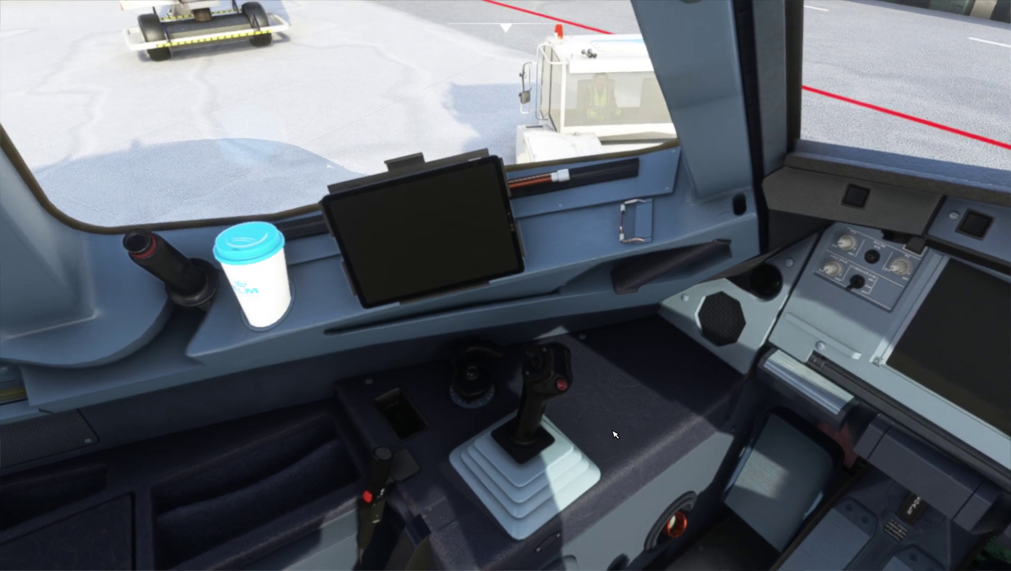
drag(615, 434, 494, 296)
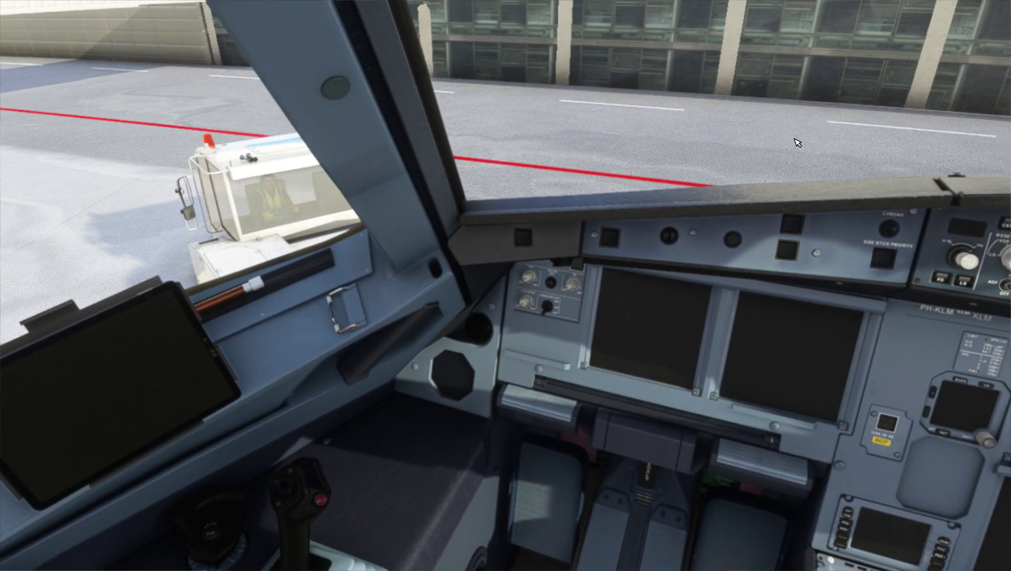
right_click(639, 140)
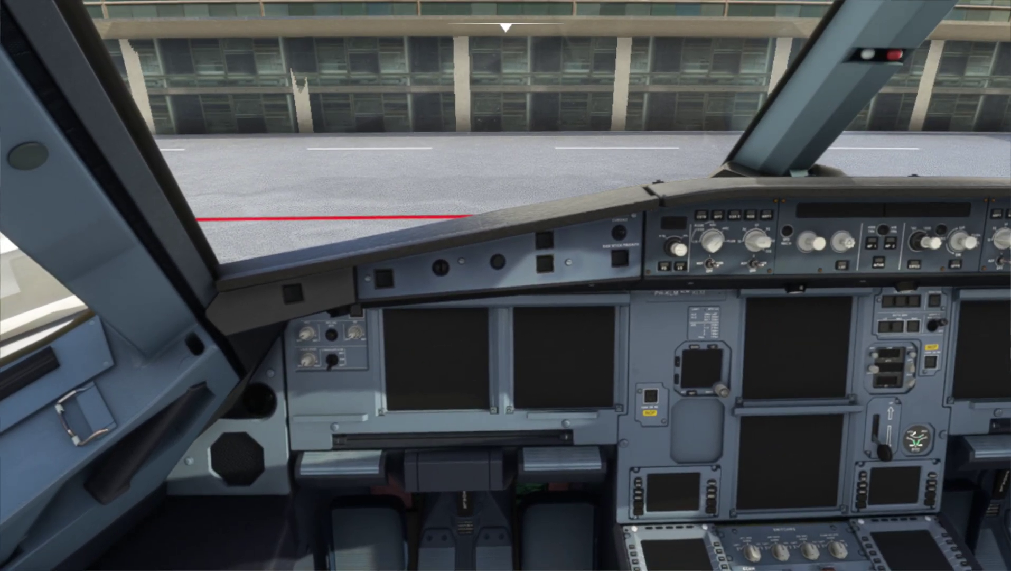
- Connect external power and turn on all six fuel pumps on the overhead panel
key(ctrl+5)
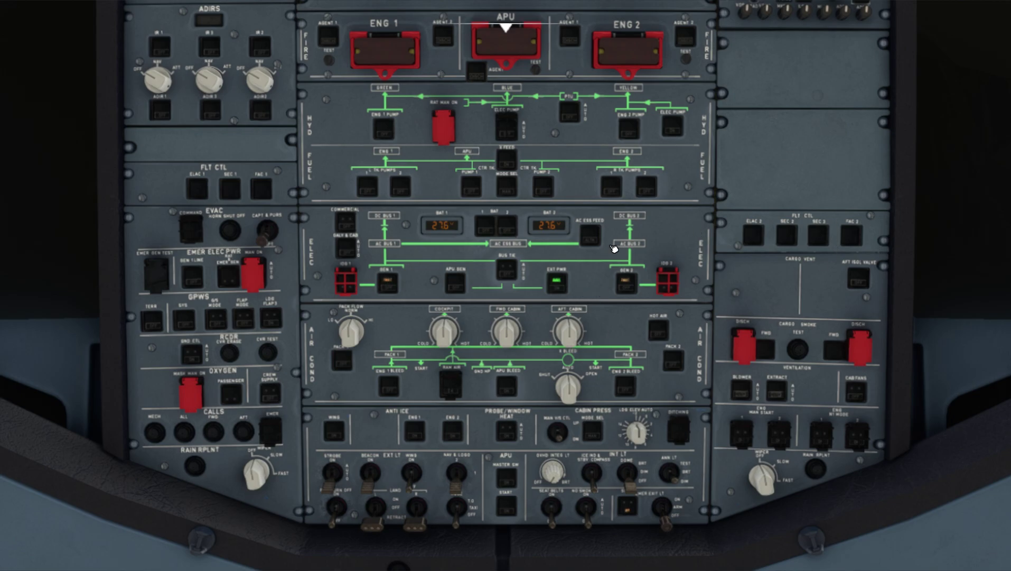
click(555, 282)
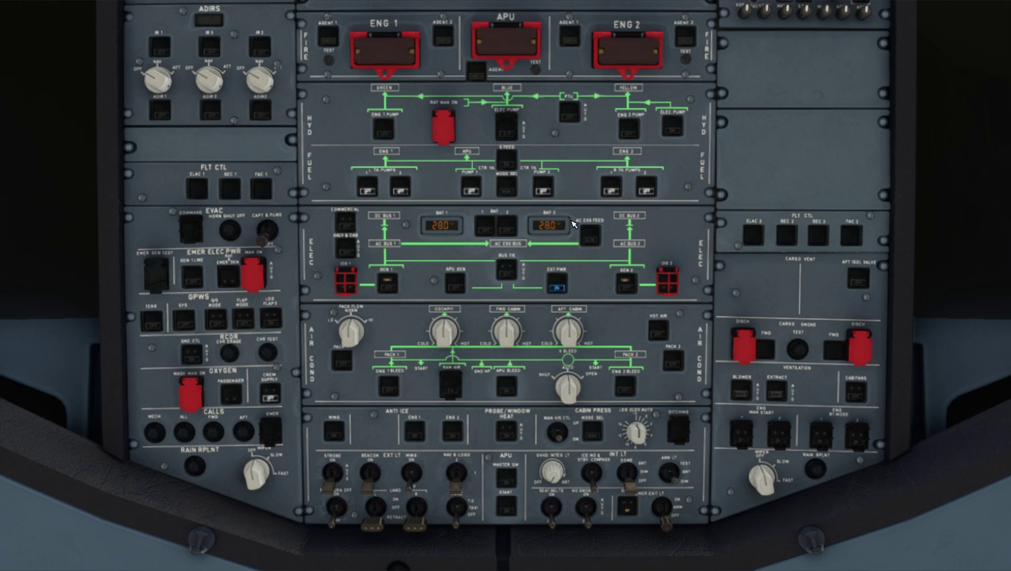
click(368, 187)
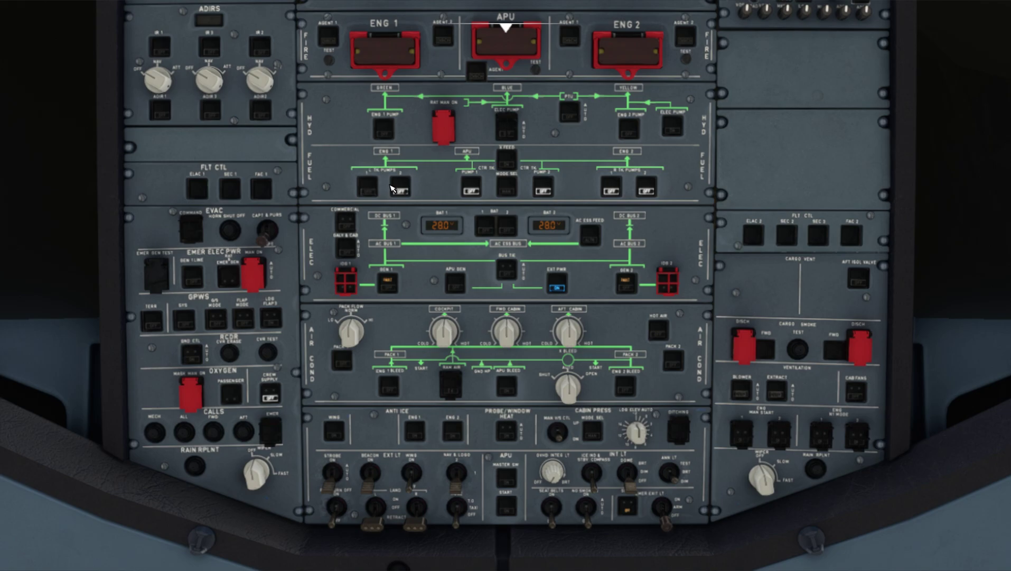
click(400, 188)
click(471, 188)
click(543, 188)
click(613, 189)
click(645, 190)
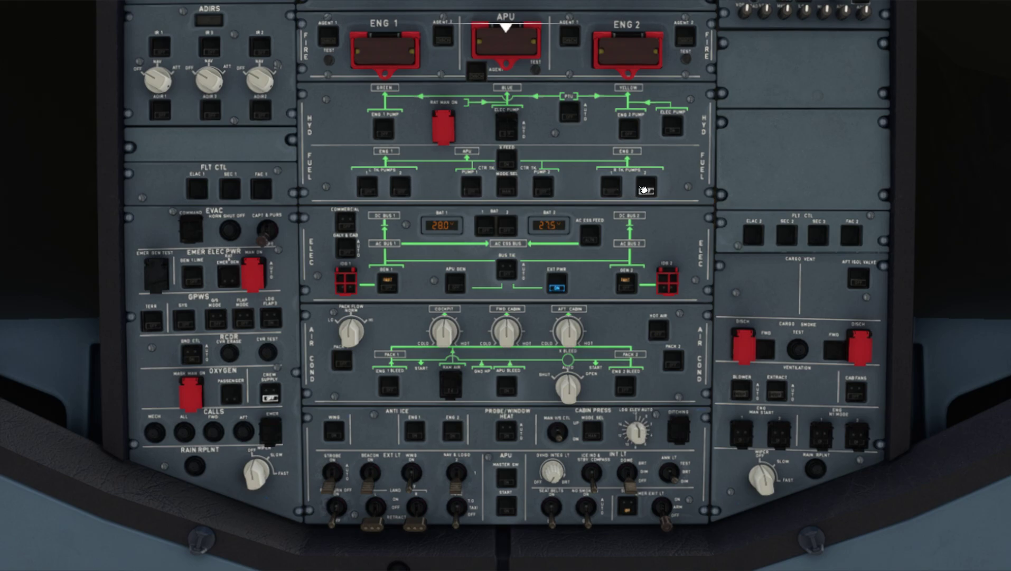
- Set all three ADIRS selectors to NAV and the emergency exit lights to ARM
click(158, 74)
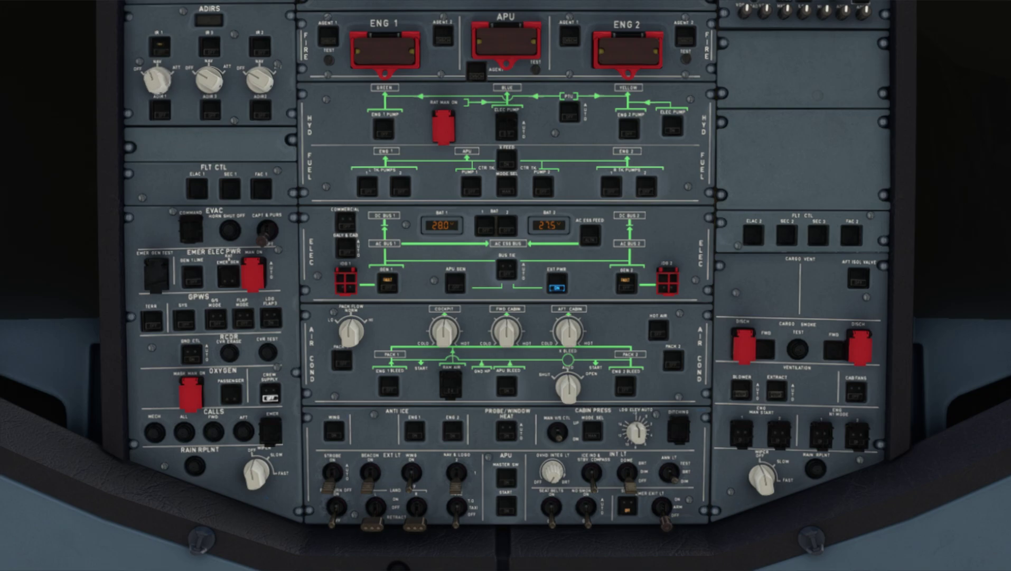
click(213, 78)
click(261, 77)
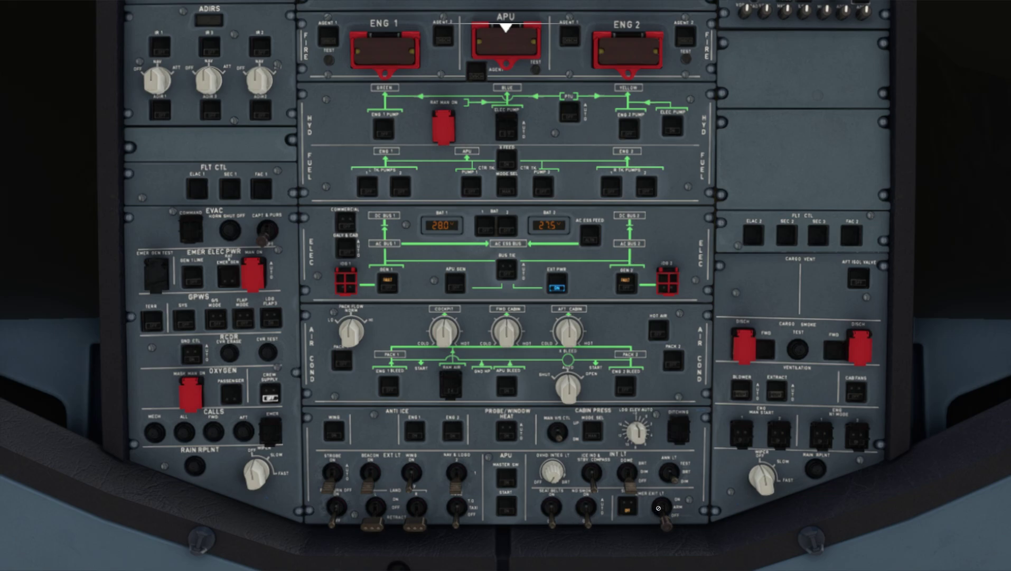
click(659, 498)
- Turn on the beacon light and the crew oxygen supply on the overhead panel
click(375, 472)
click(275, 396)
click(274, 394)
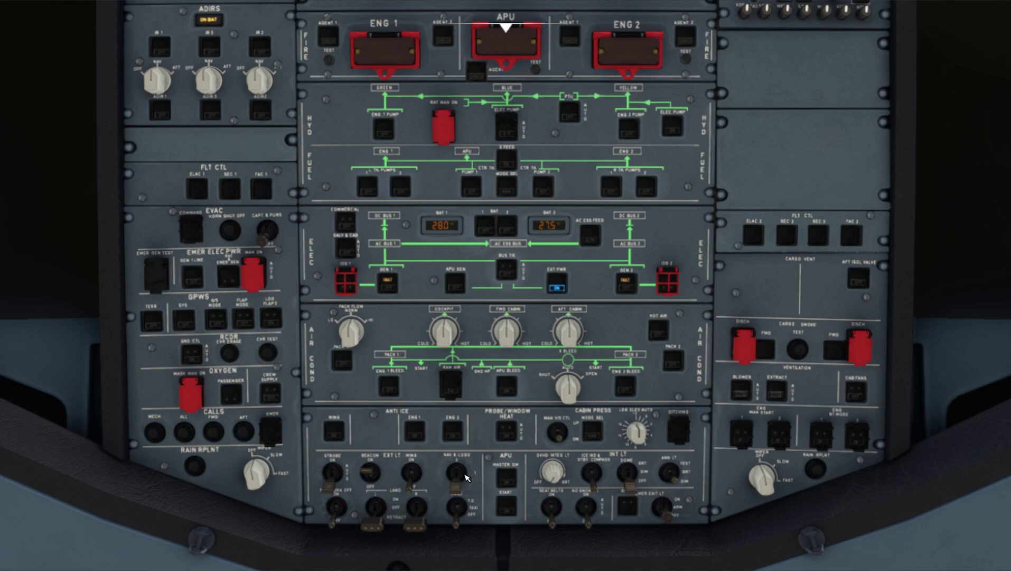
- Power on the flyPad tablet beside the captain's seat and open its Realism settings
key(ctrl+space)
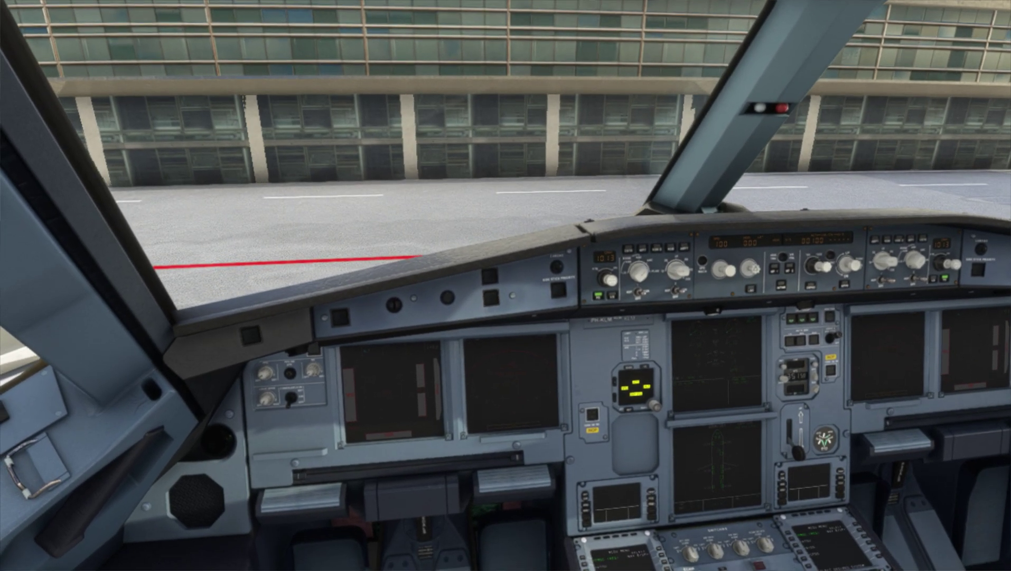
key(ctrl+0)
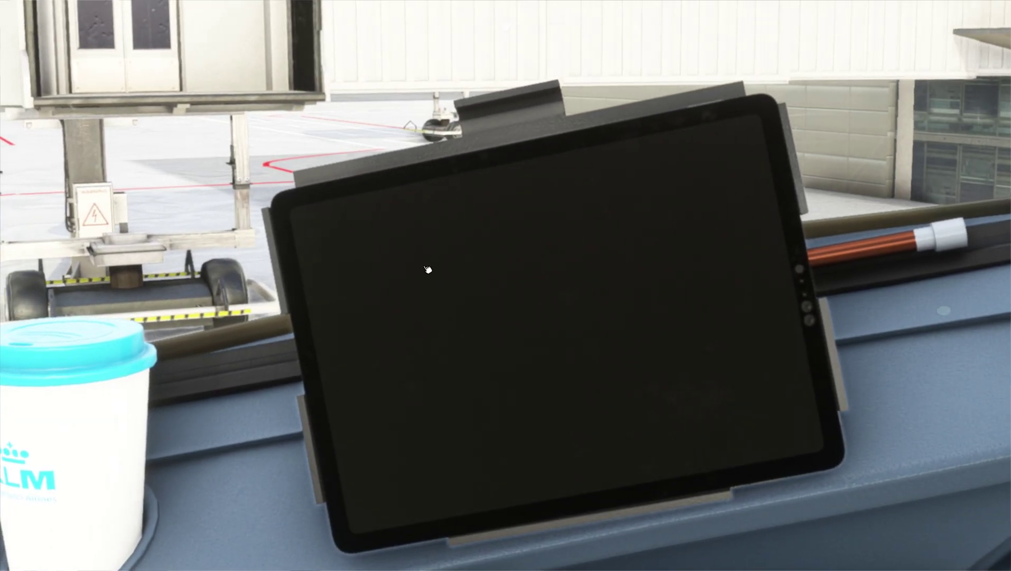
click(794, 301)
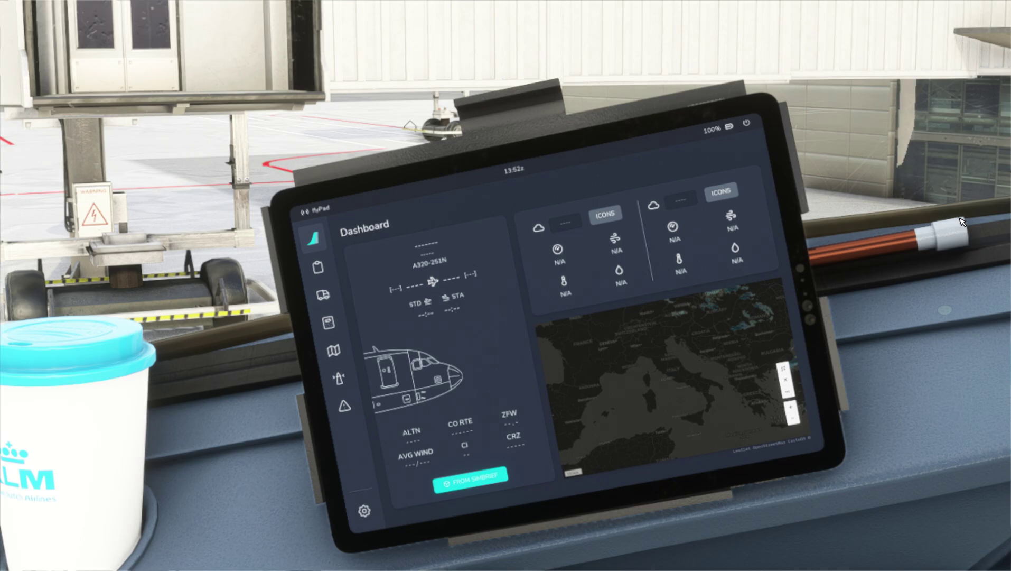
click(363, 510)
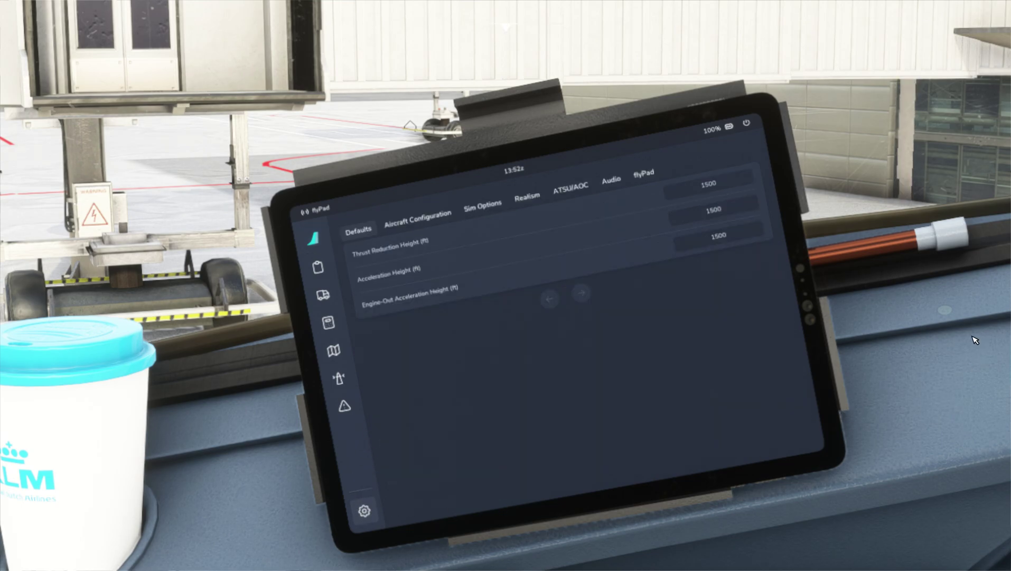
scroll(926, 345, up, 5)
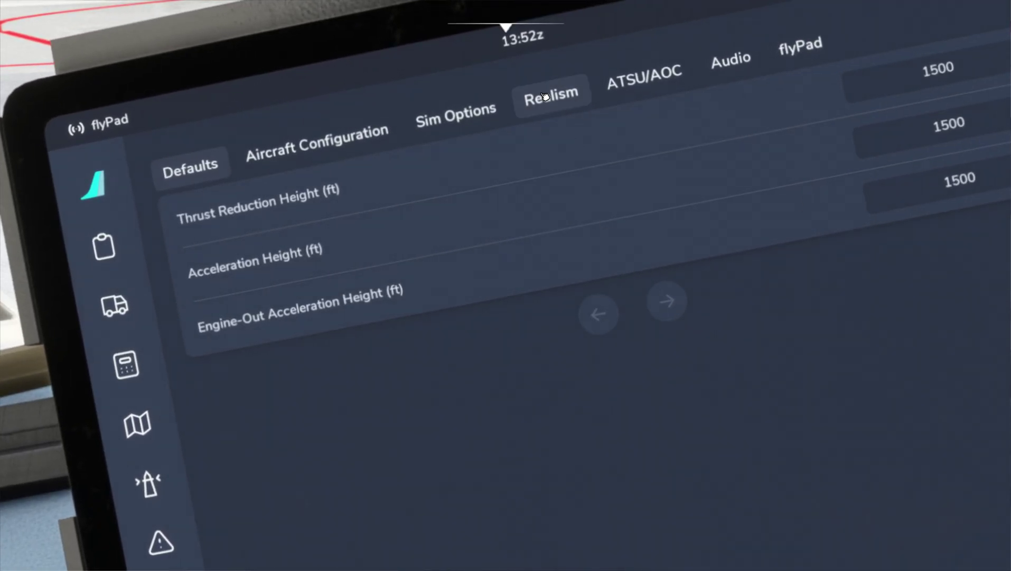
click(546, 95)
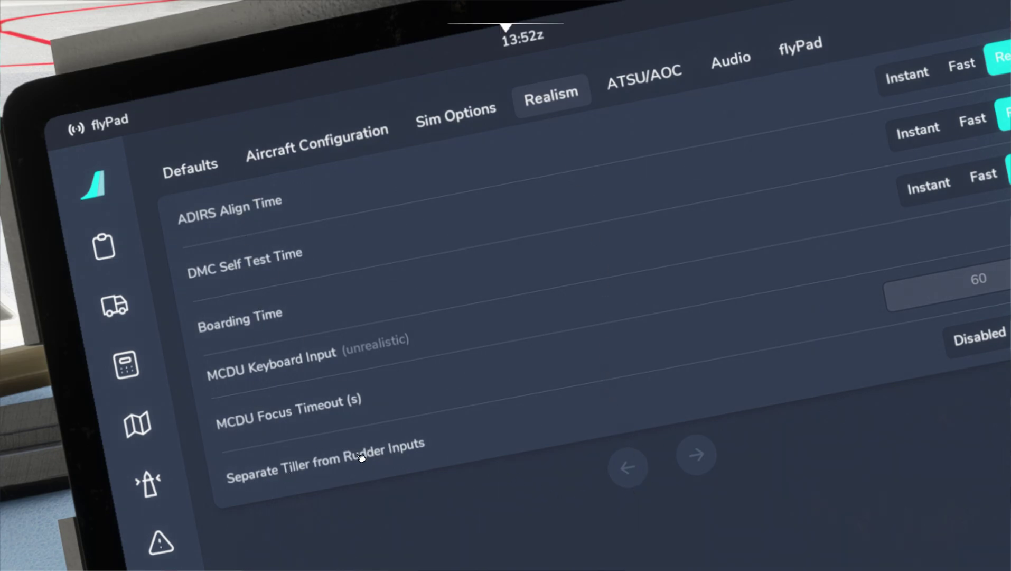
- Switch Separate Tiller from Rudder Inputs to Disabled and back to Enabled in the Realism settings
scroll(446, 495, down, 3)
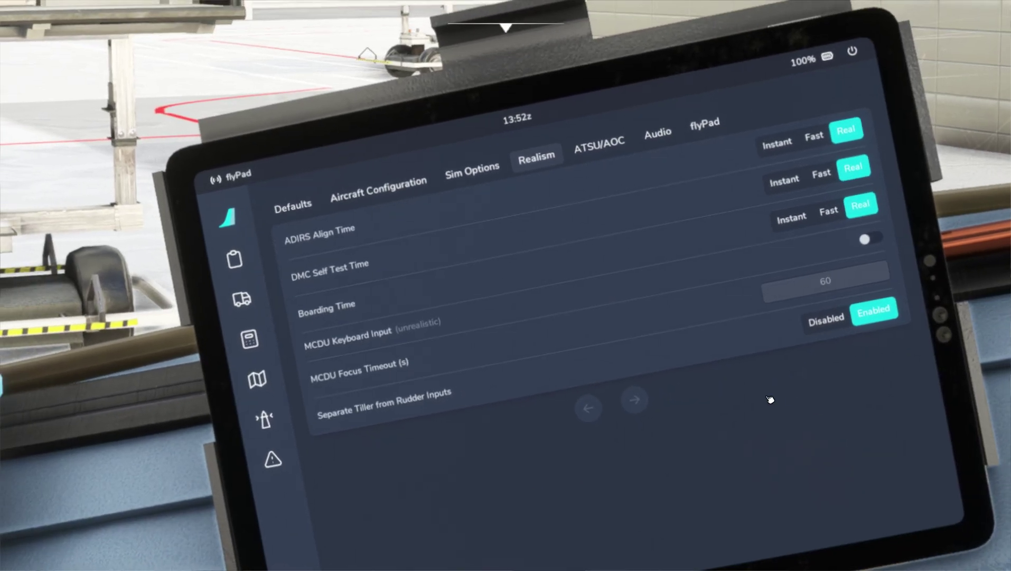
scroll(341, 438, up, 5)
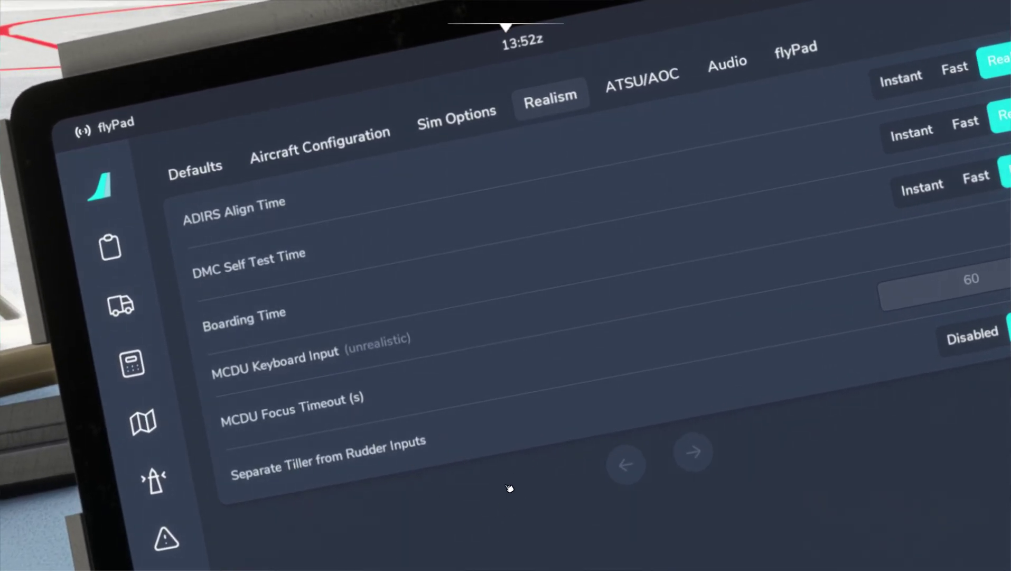
scroll(499, 497, down, 3)
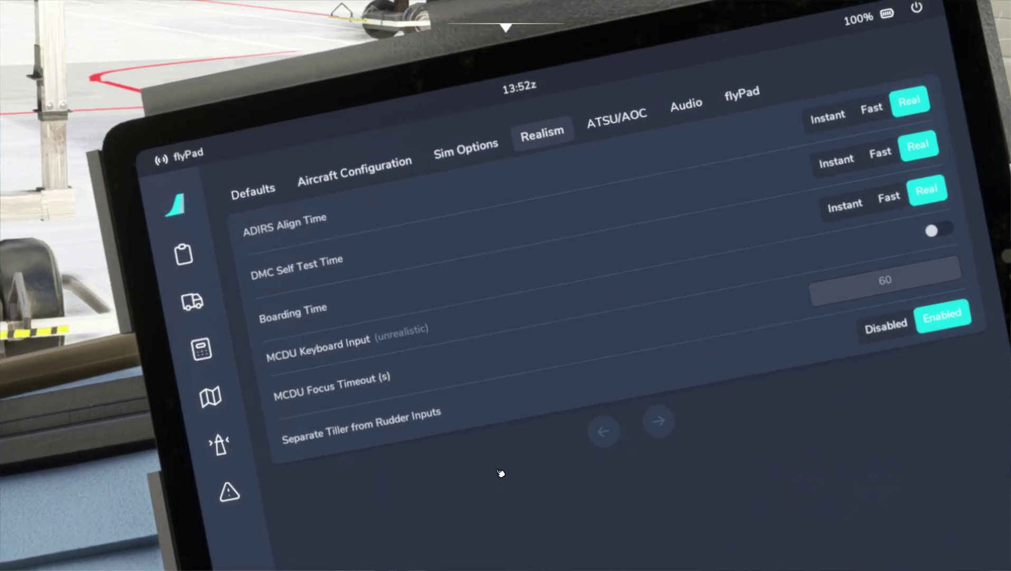
scroll(500, 472, down, 3)
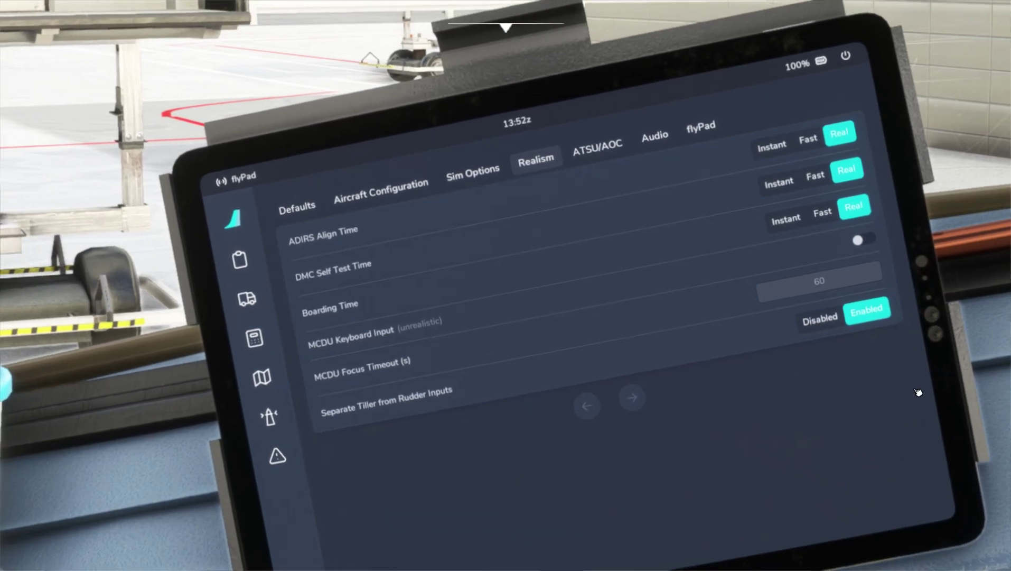
scroll(901, 325, up, 3)
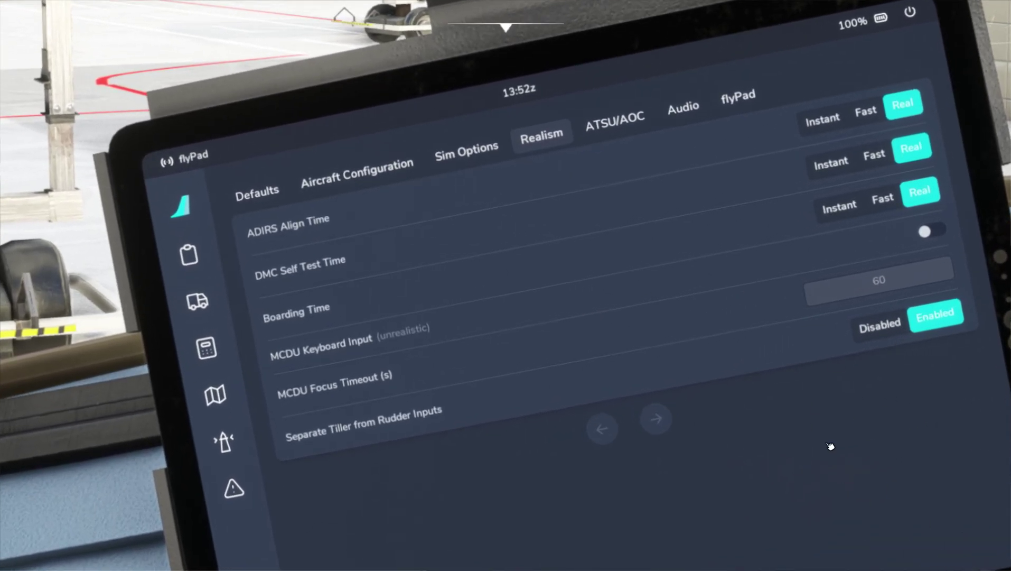
click(881, 327)
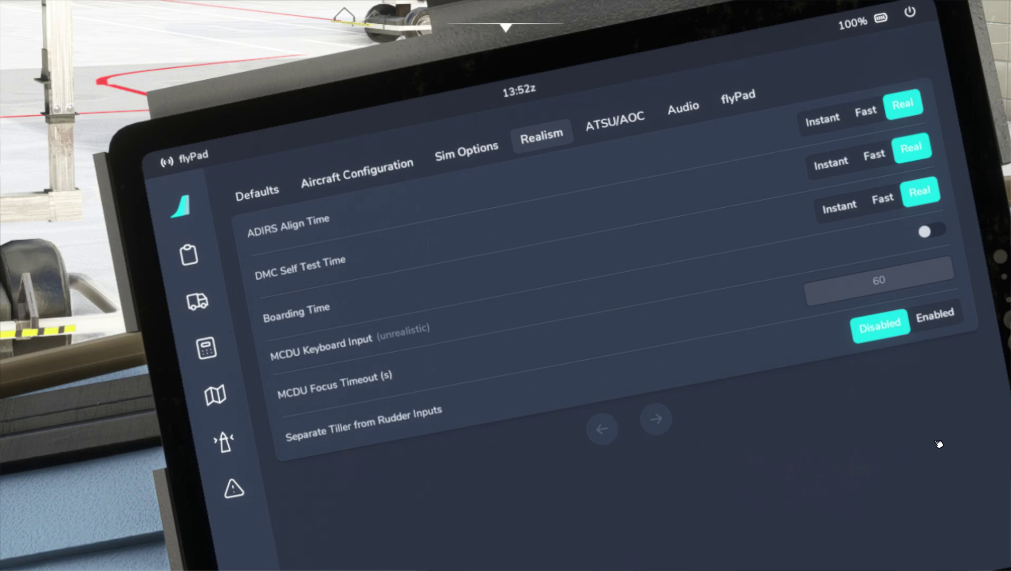
click(924, 318)
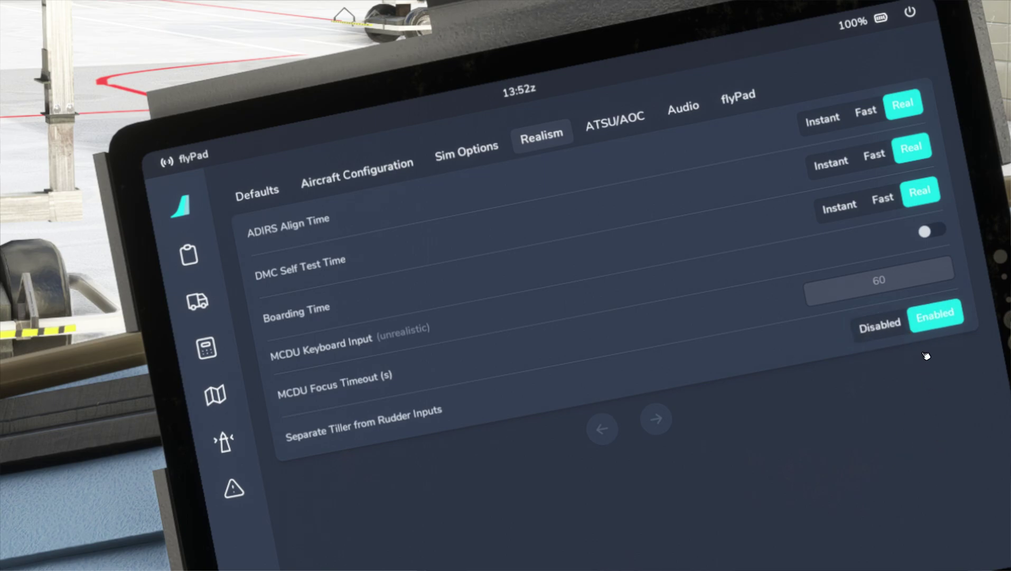
scroll(813, 457, down, 3)
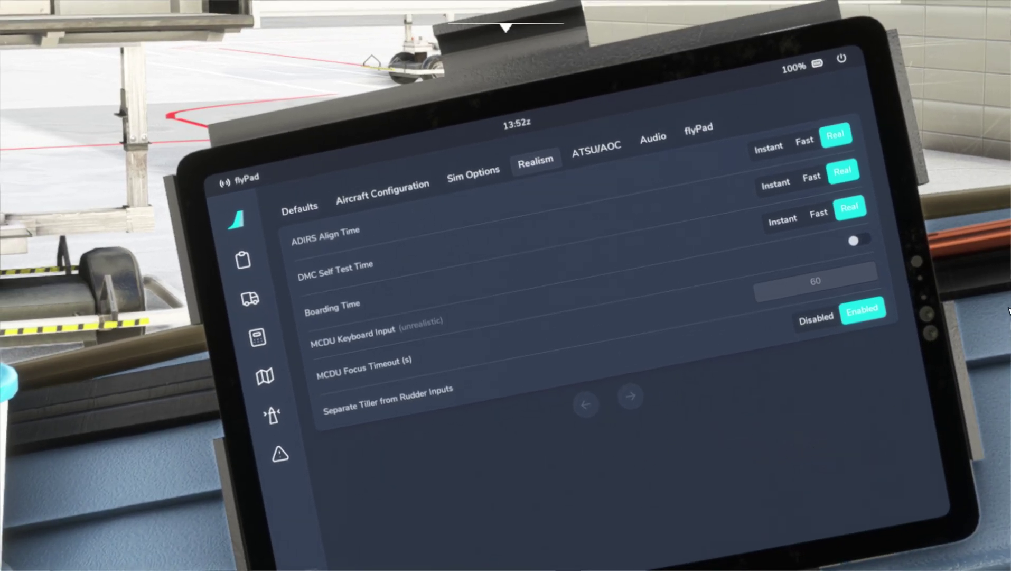
scroll(1009, 310, down, 3)
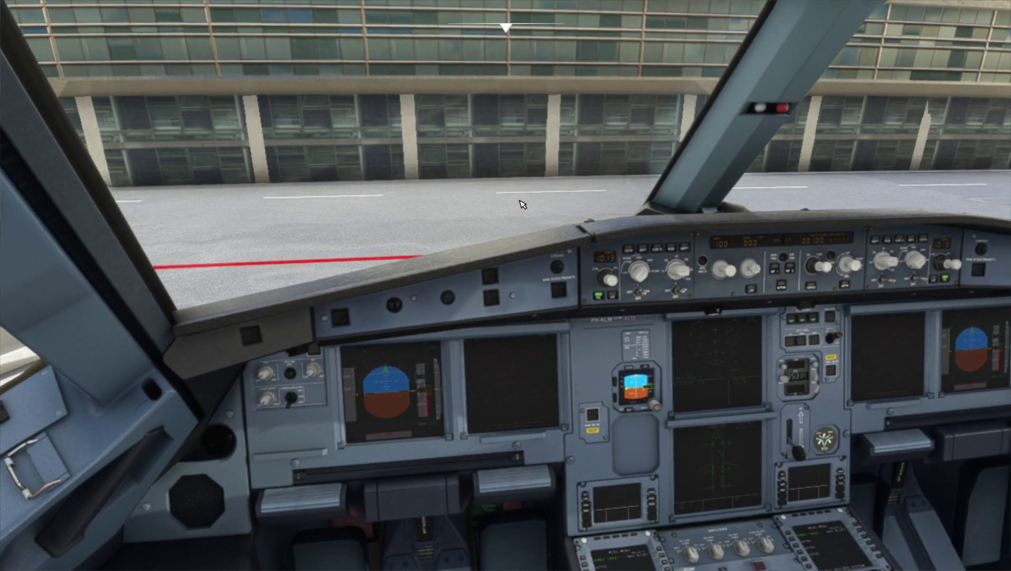
- Open the simulator's controls options and show all Logitech Dual Action commands, with the Power Management category expanded
right_click(520, 201)
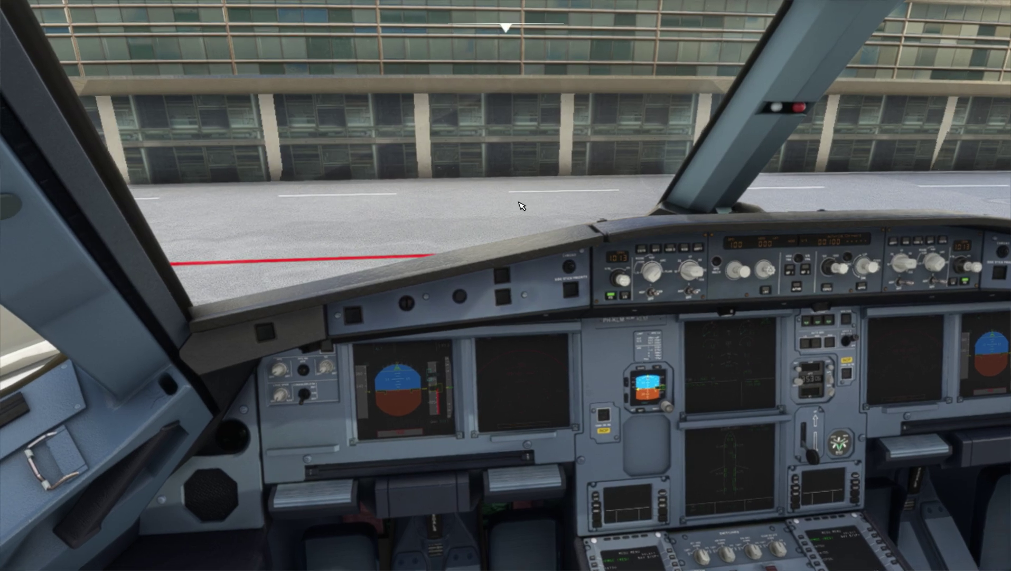
key(Escape)
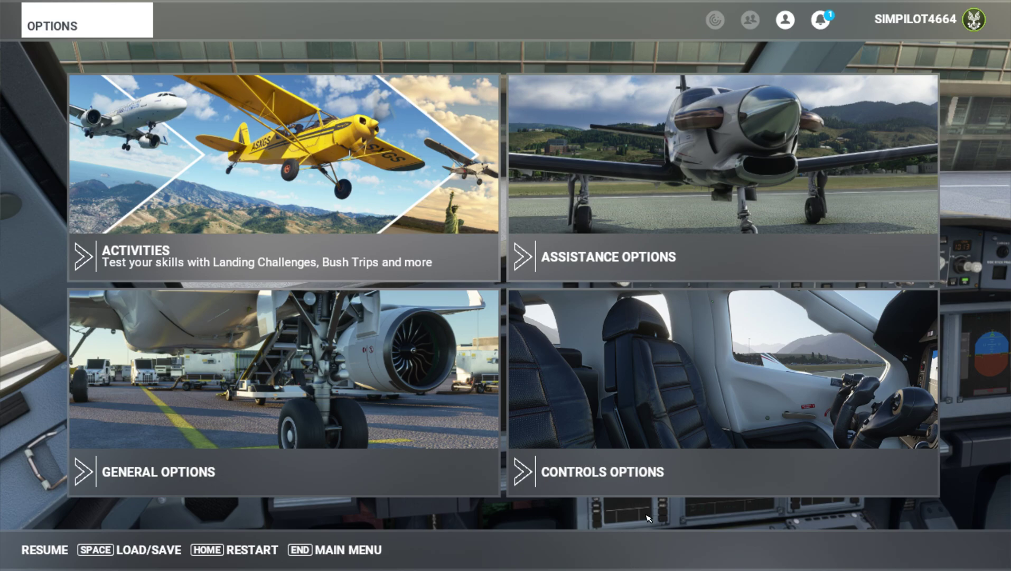
click(630, 373)
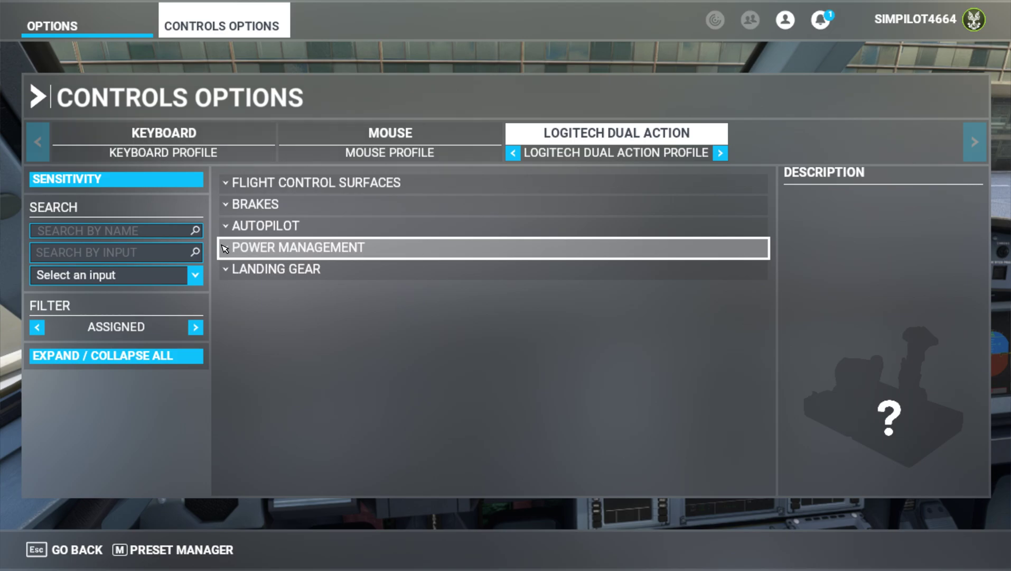
click(354, 248)
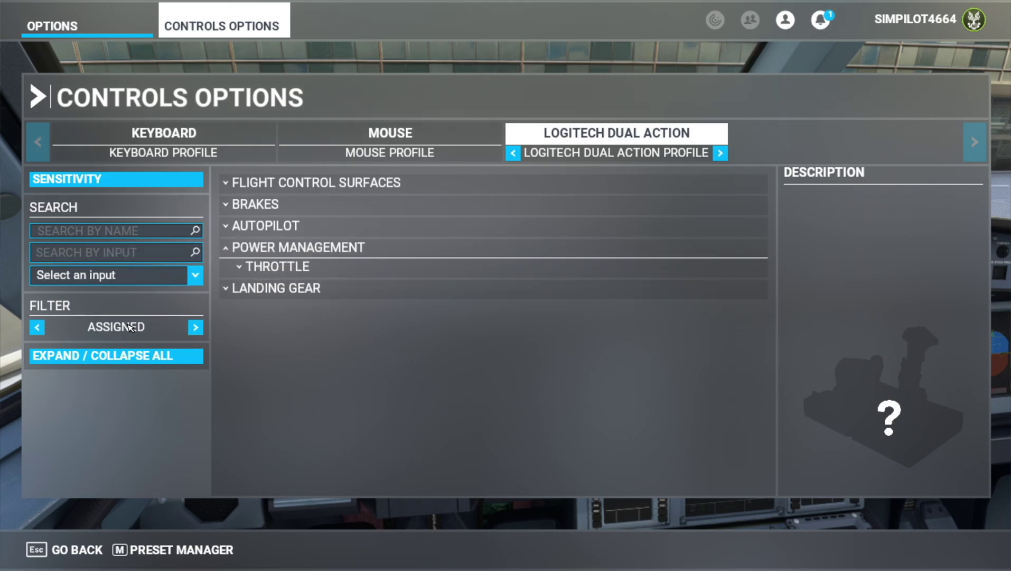
click(193, 327)
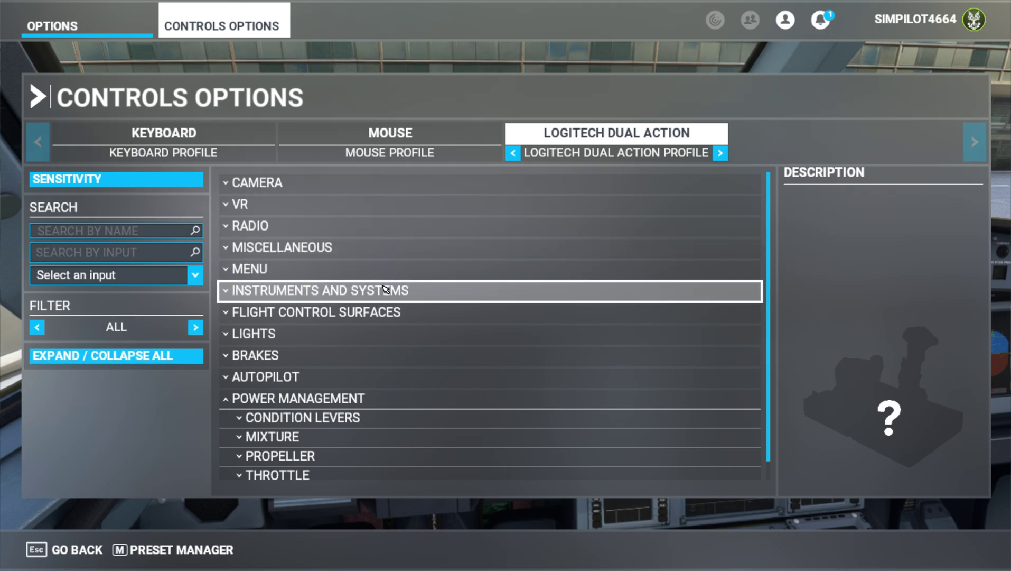
- Assign Joystick R-Axis Z to the Mixture 4 Axis (-100 to 100%) command in the Mixture category
scroll(404, 314, down, 1)
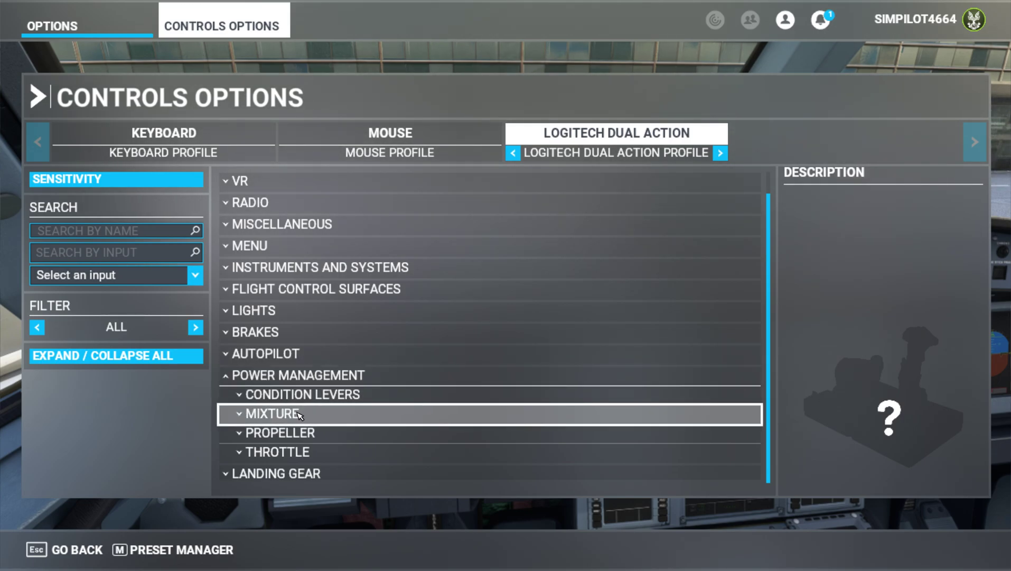
click(332, 415)
scroll(513, 354, down, 3)
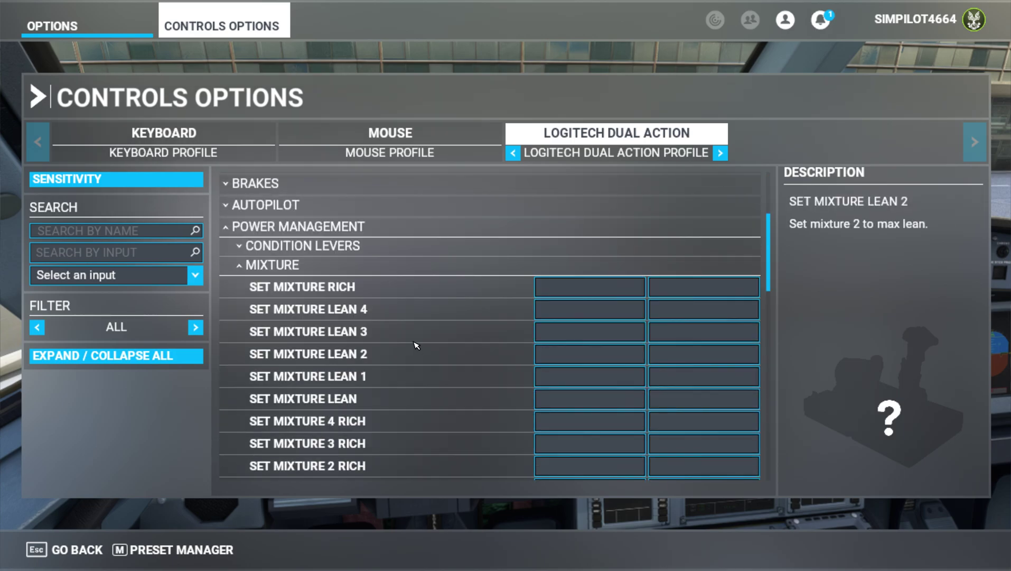
scroll(416, 346, down, 4)
scroll(418, 349, down, 2)
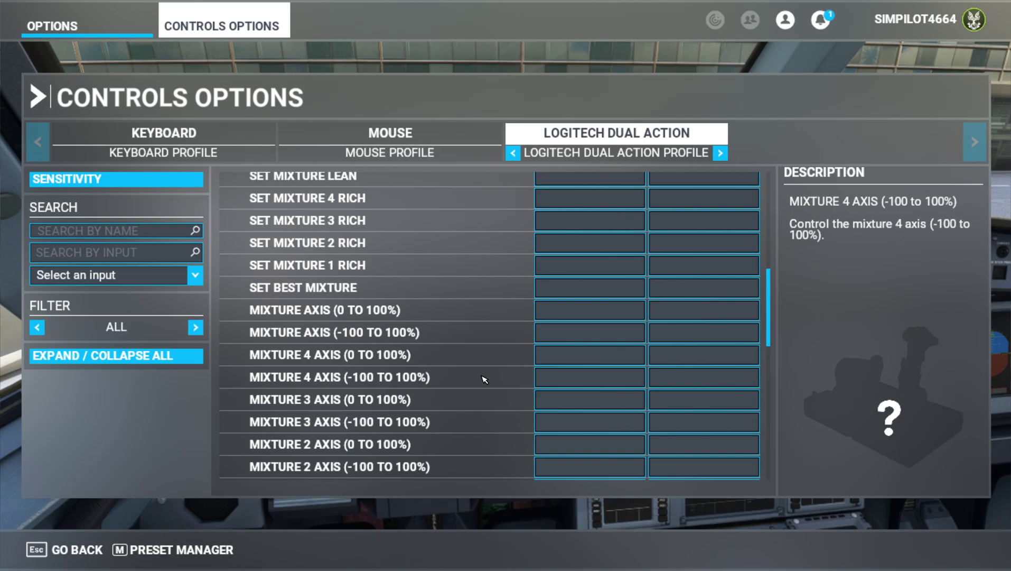
click(593, 380)
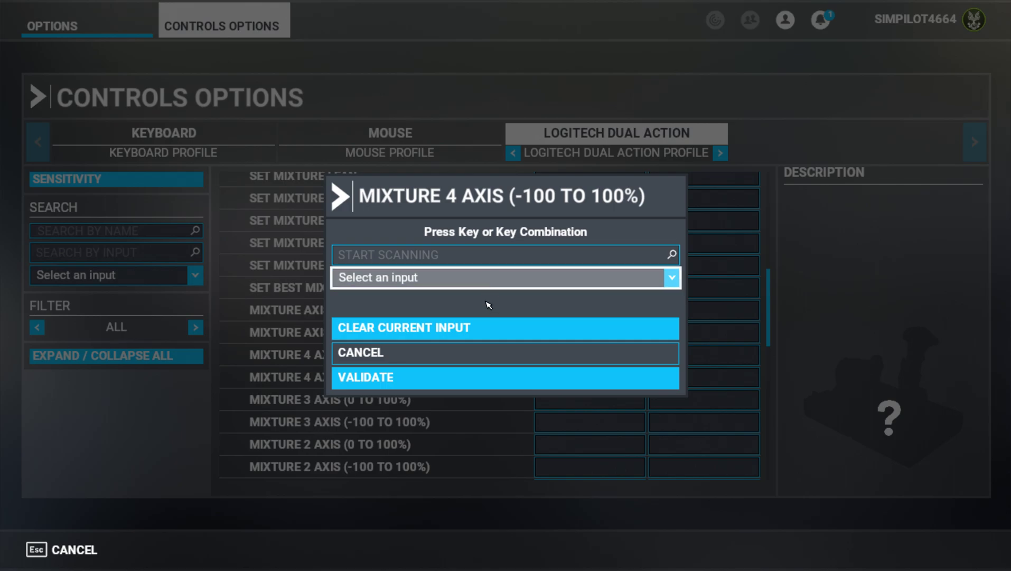
click(409, 255)
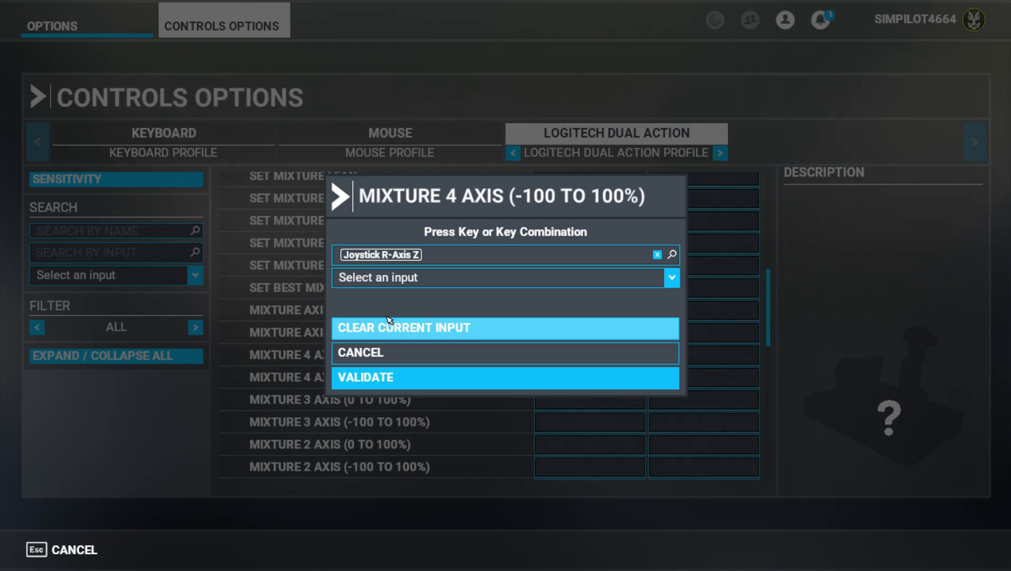
click(401, 383)
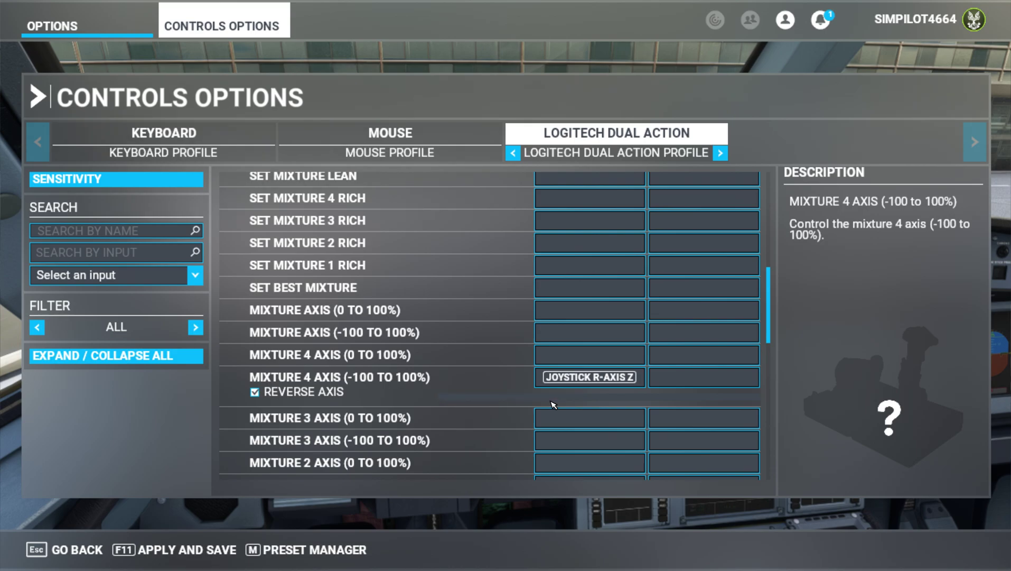
- Apply and save the Logitech Dual Action profile, leave the controls options and resume the flight
click(159, 549)
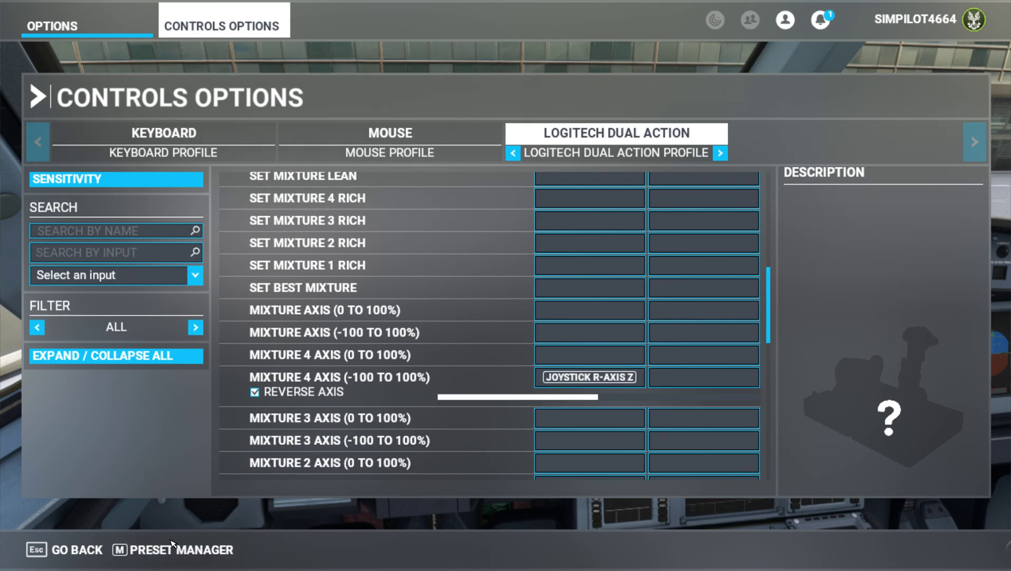
click(48, 550)
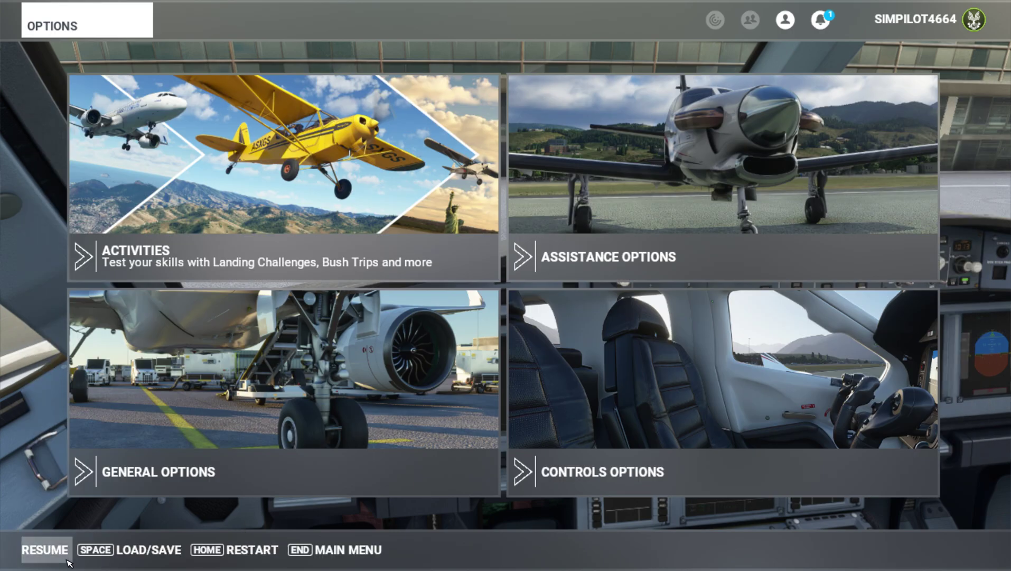
click(46, 550)
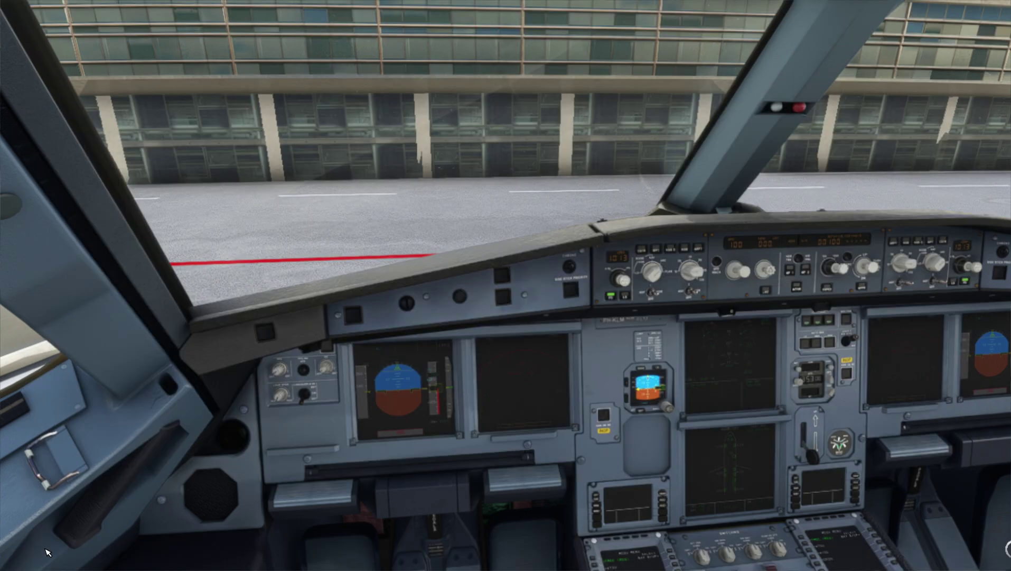
- Examine the steering tiller beside the captain's sidestick for its response to the assigned joystick axis
right_click(341, 212)
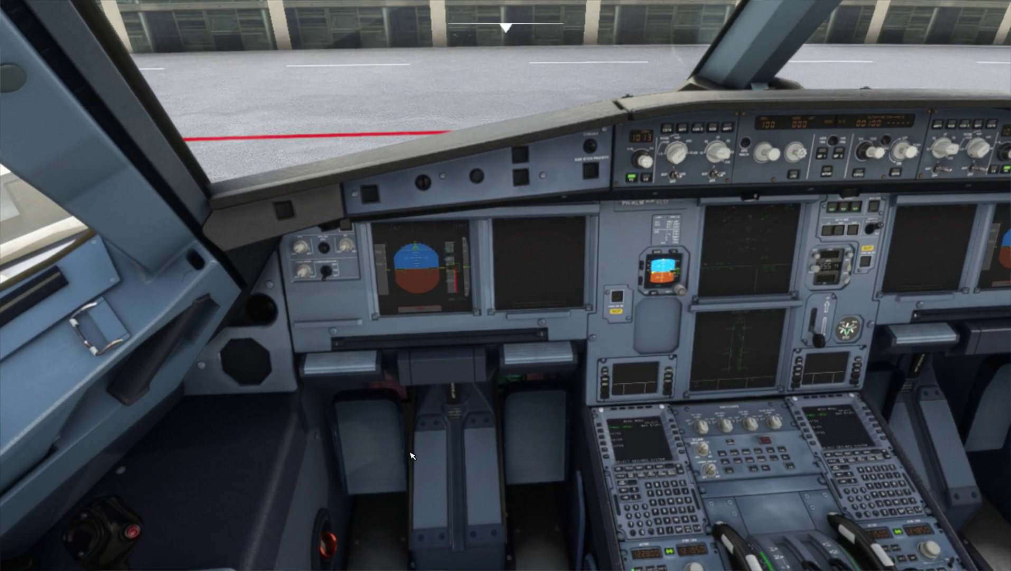
scroll(347, 452, down, 2)
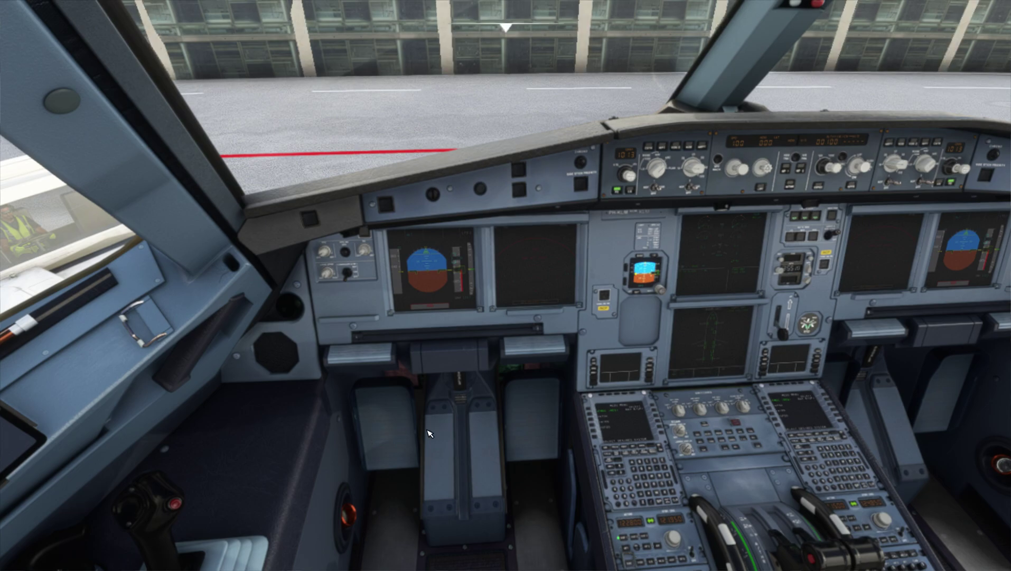
drag(424, 431, 438, 400)
scroll(808, 412, up, 3)
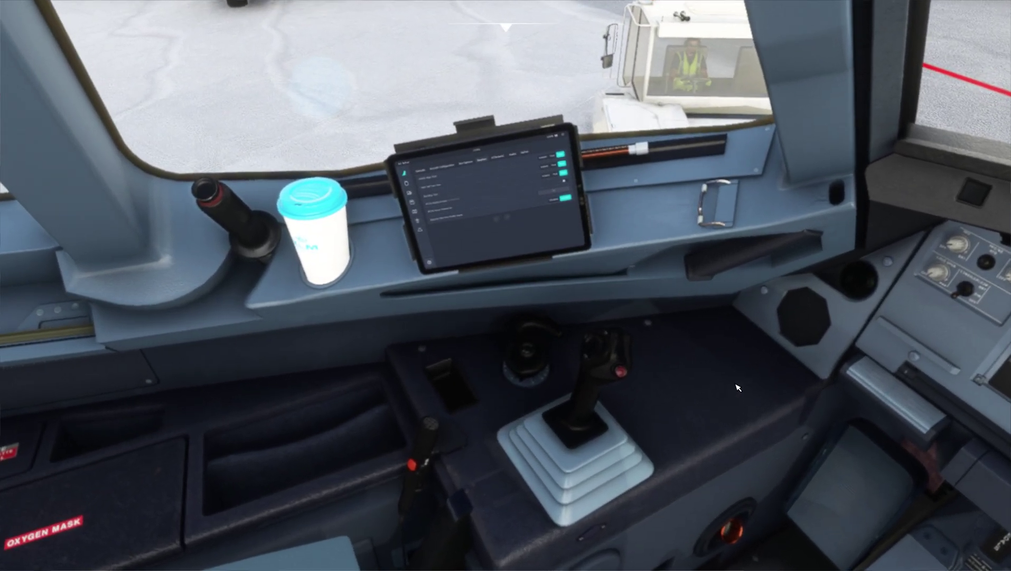
scroll(715, 362, up, 3)
drag(716, 362, 727, 372)
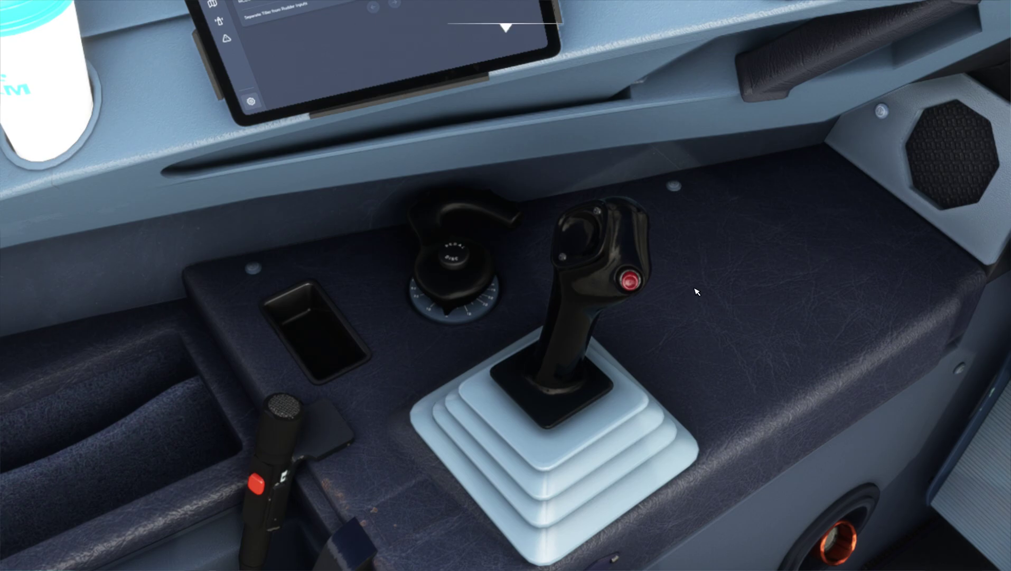
scroll(766, 317, down, 5)
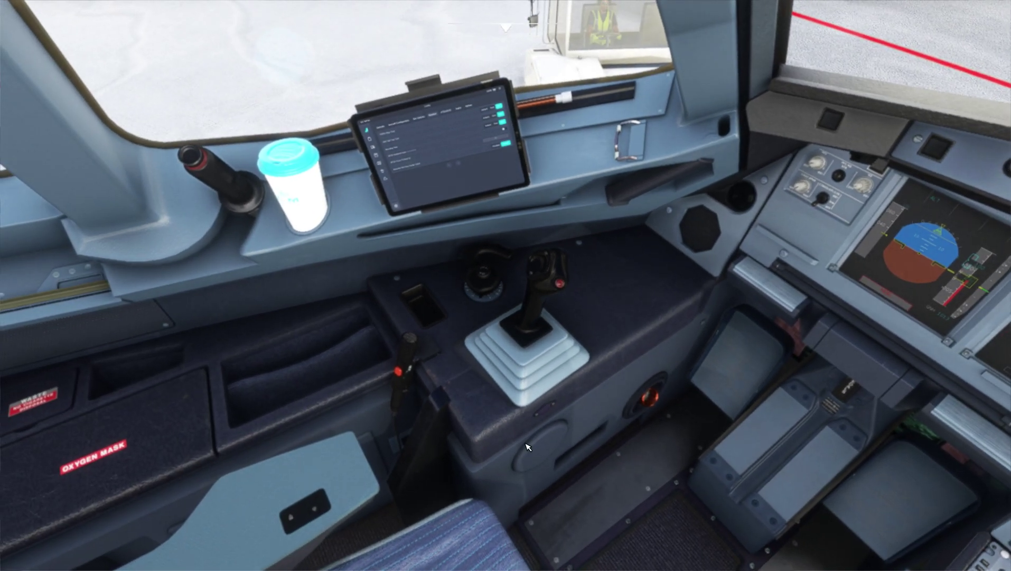
right_click(574, 418)
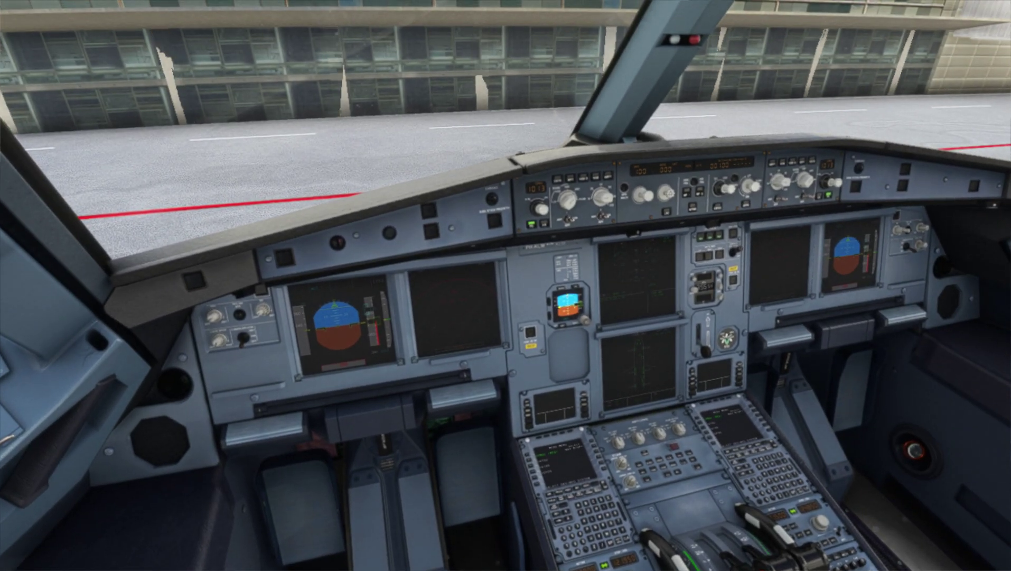
scroll(412, 464, up, 3)
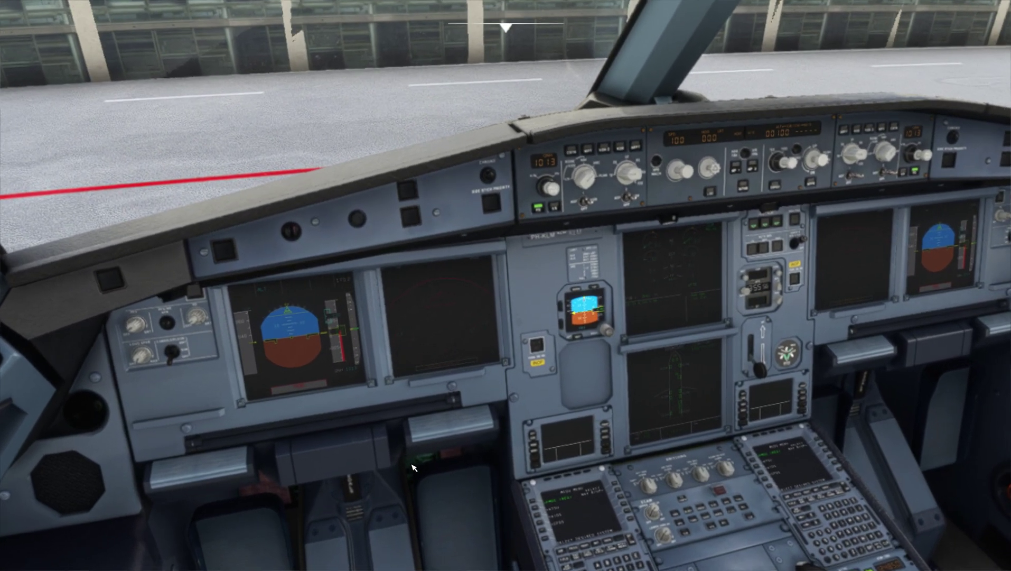
scroll(462, 466, up, 1)
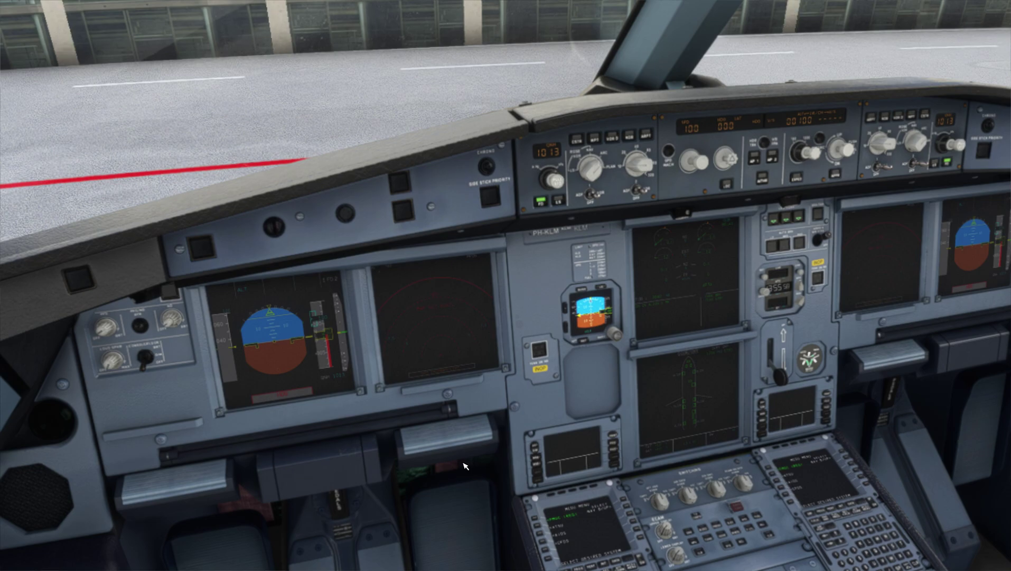
scroll(462, 468, up, 2)
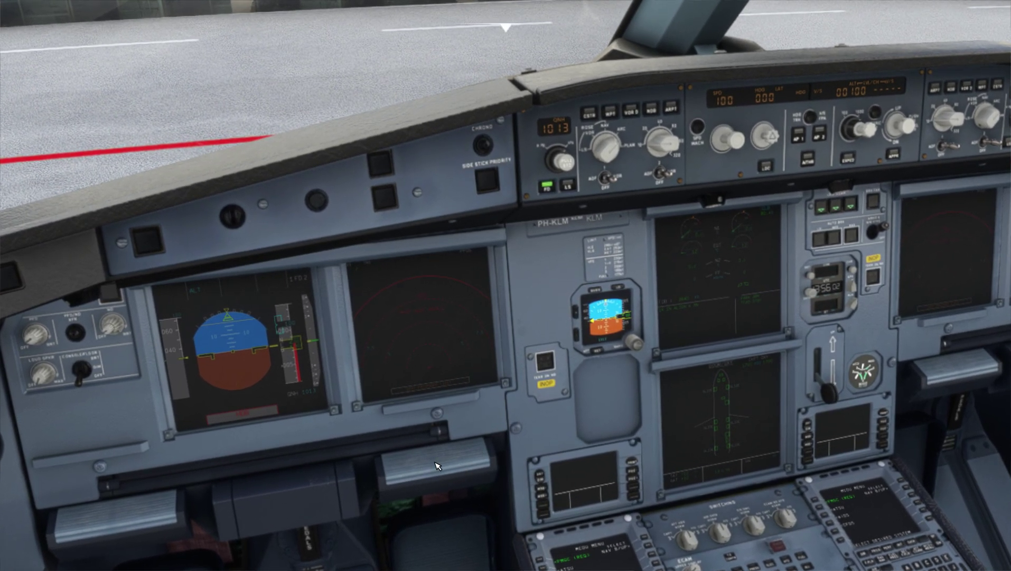
scroll(482, 455, down, 4)
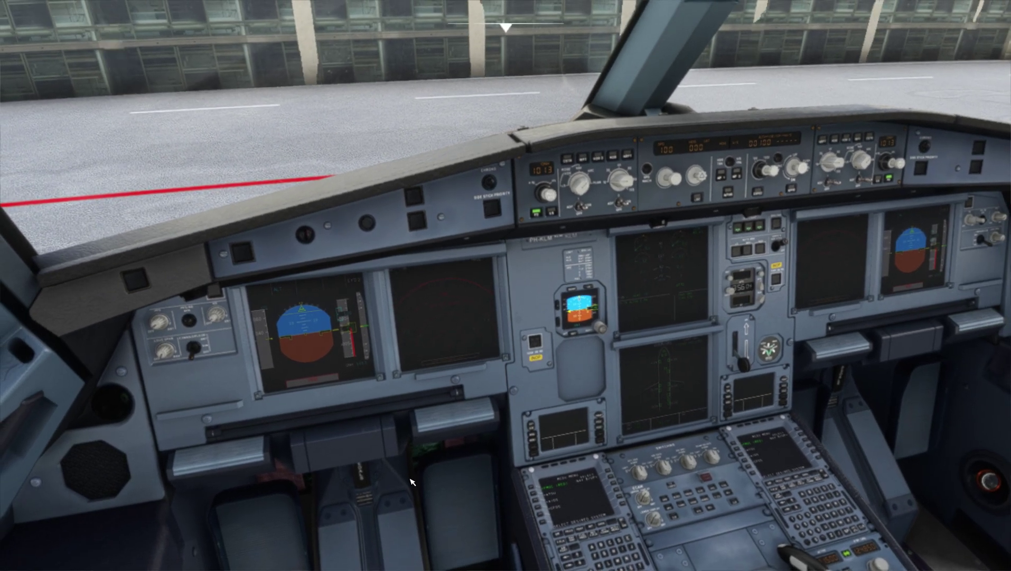
scroll(412, 483, up, 4)
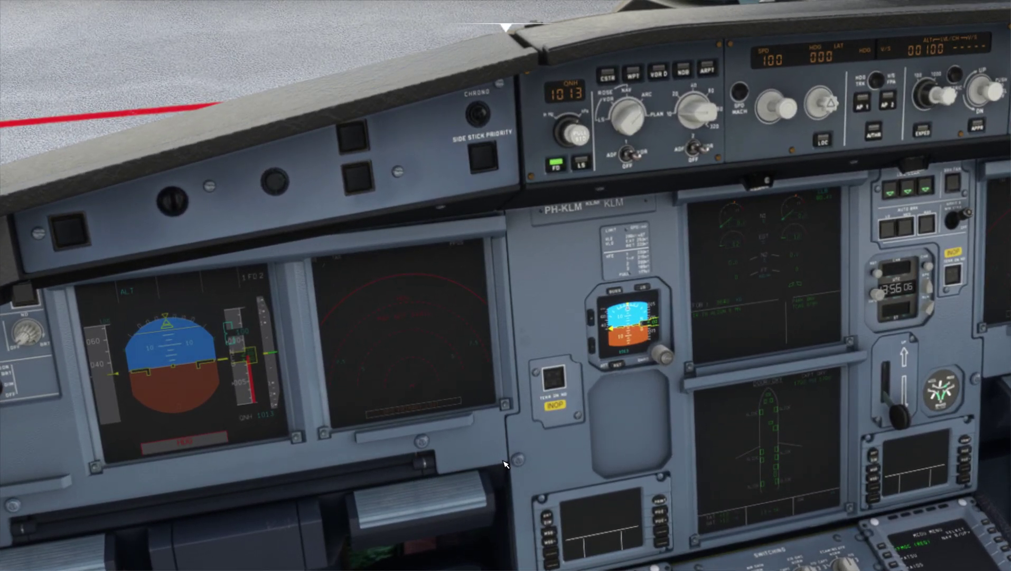
scroll(518, 442, up, 1)
scroll(487, 366, up, 1)
scroll(478, 466, down, 3)
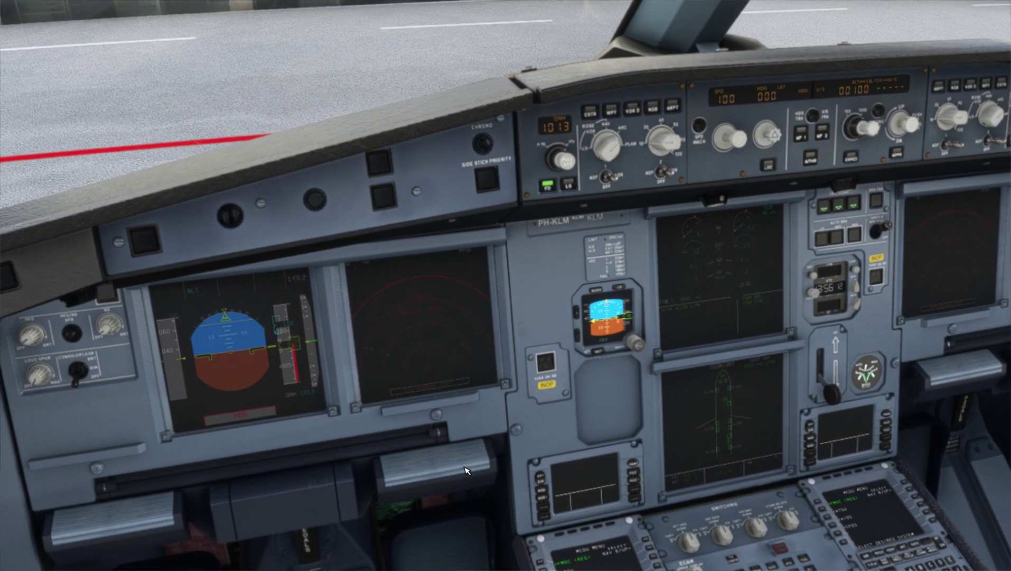
scroll(465, 469, down, 3)
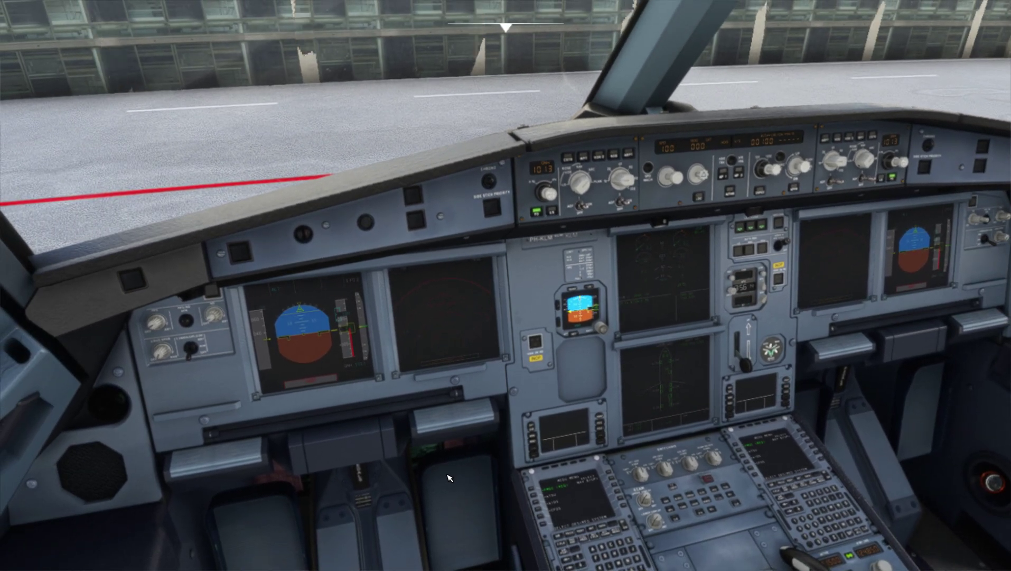
scroll(447, 475, down, 3)
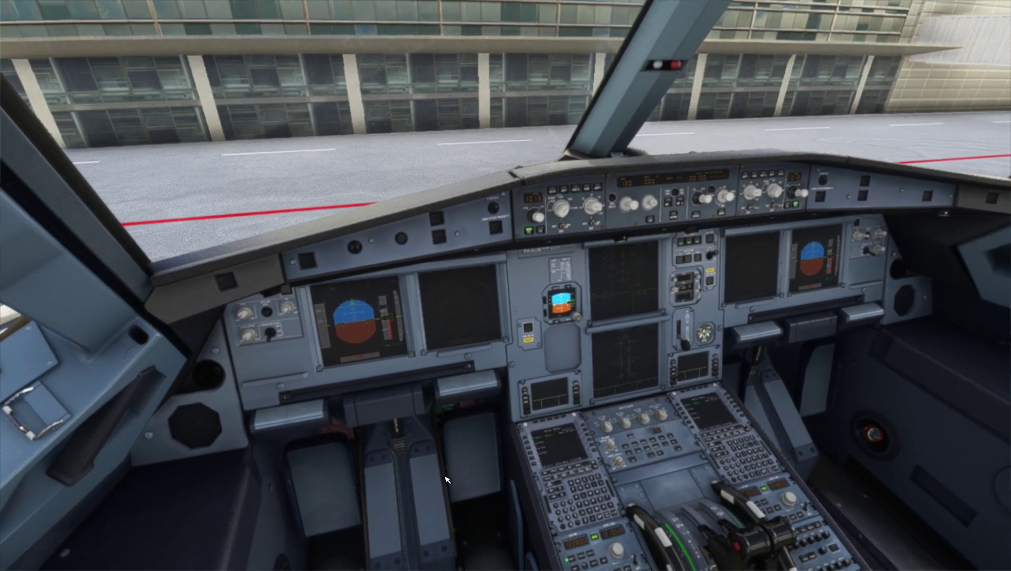
scroll(423, 478, down, 1)
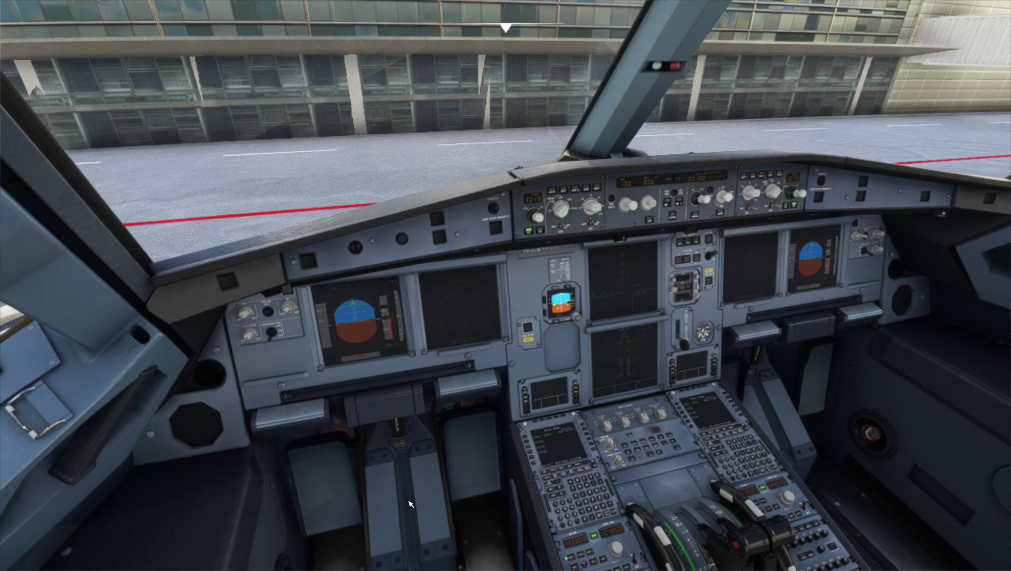
scroll(406, 500, down, 2)
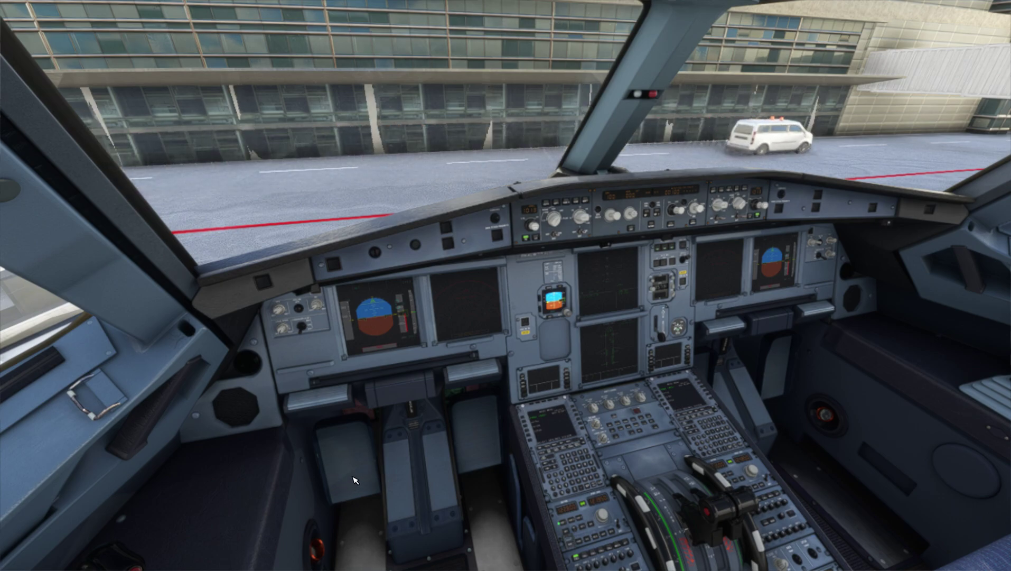
- Start the APU on the overhead panel and brighten the lower ECAM display showing the APU page
key(ctrl+5)
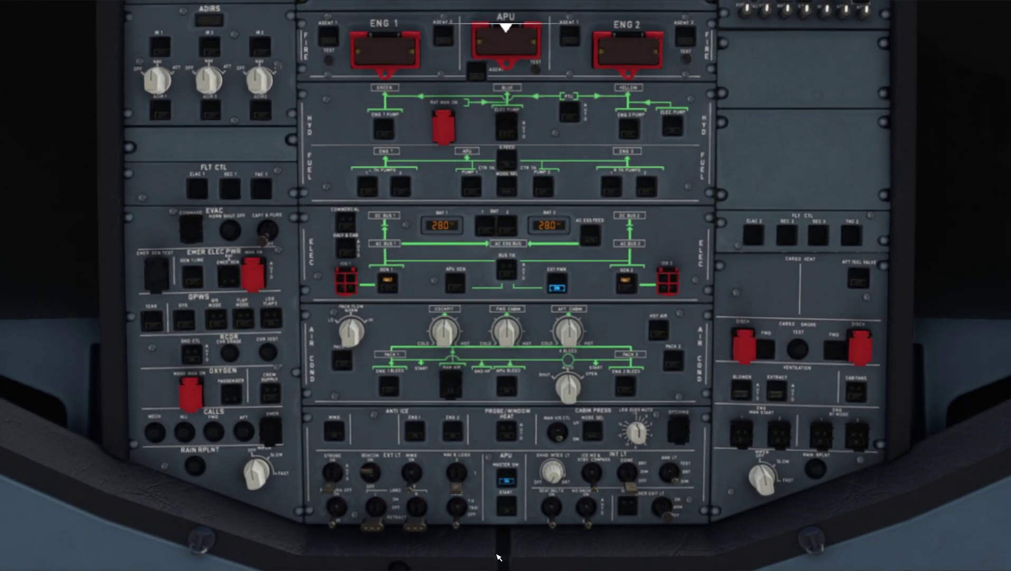
click(502, 505)
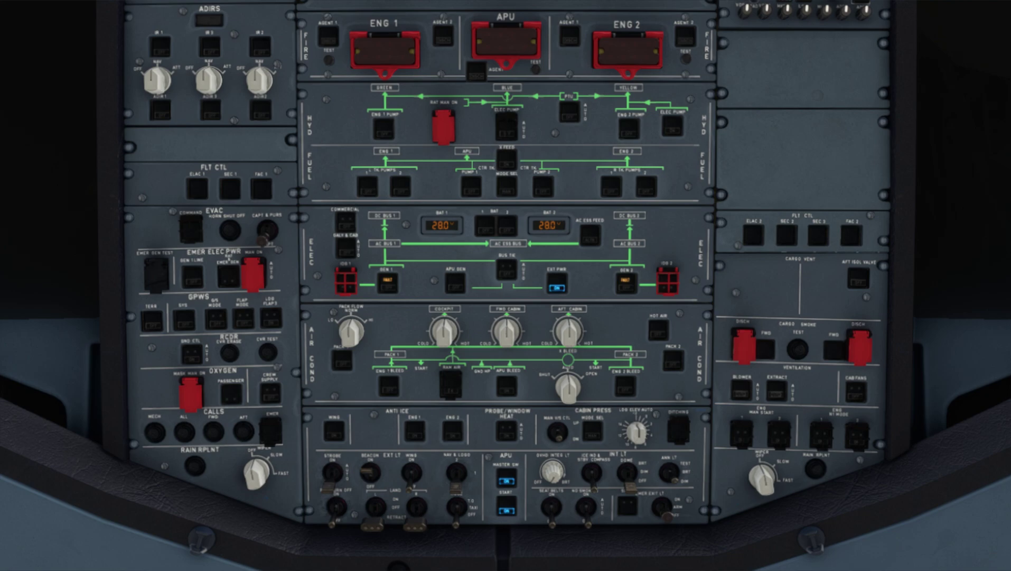
key(ctrl+2)
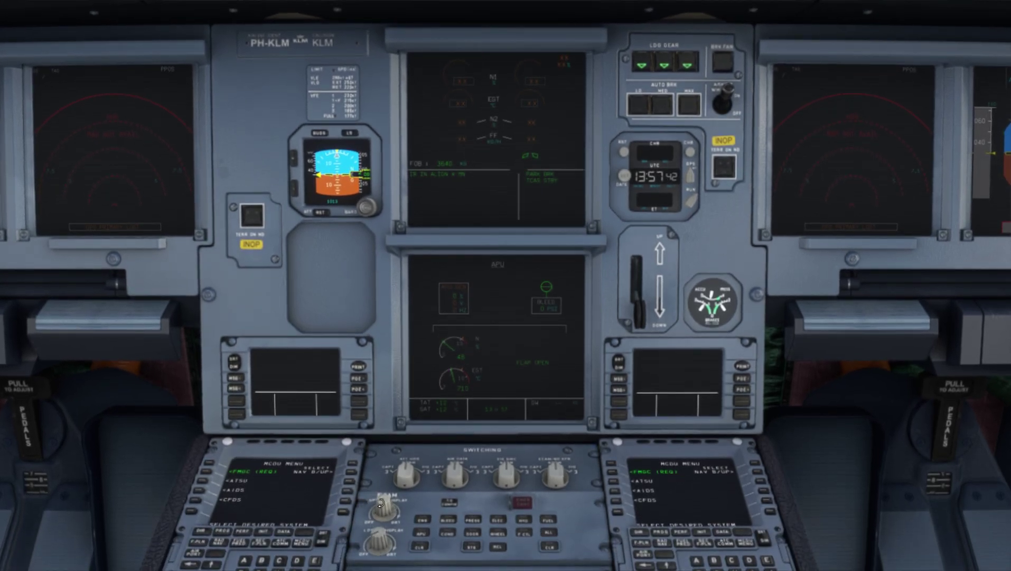
scroll(370, 530, up, 5)
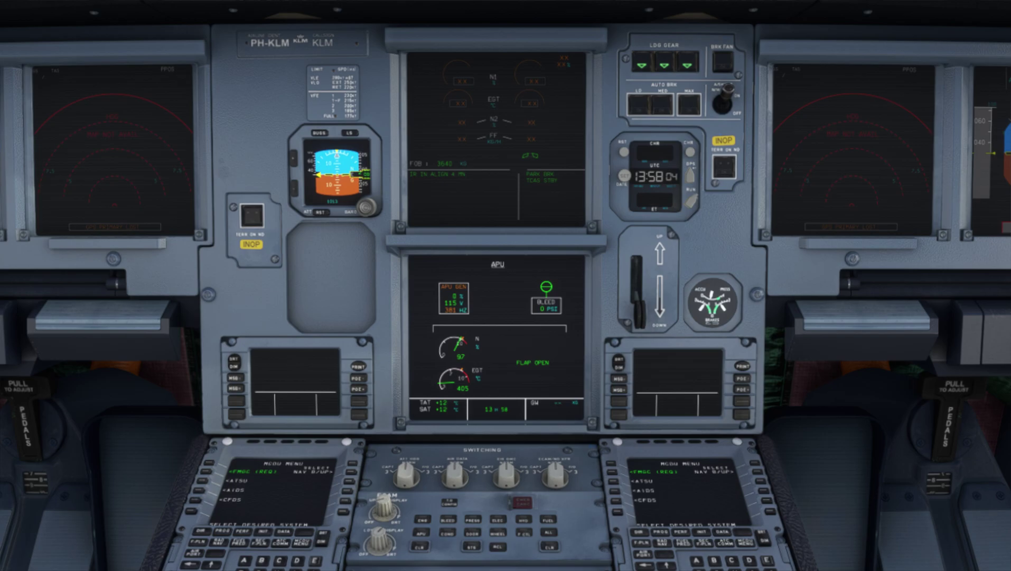
- Turn on the APU bleed in the overhead panel's air conditioning section
key(ctrl+5)
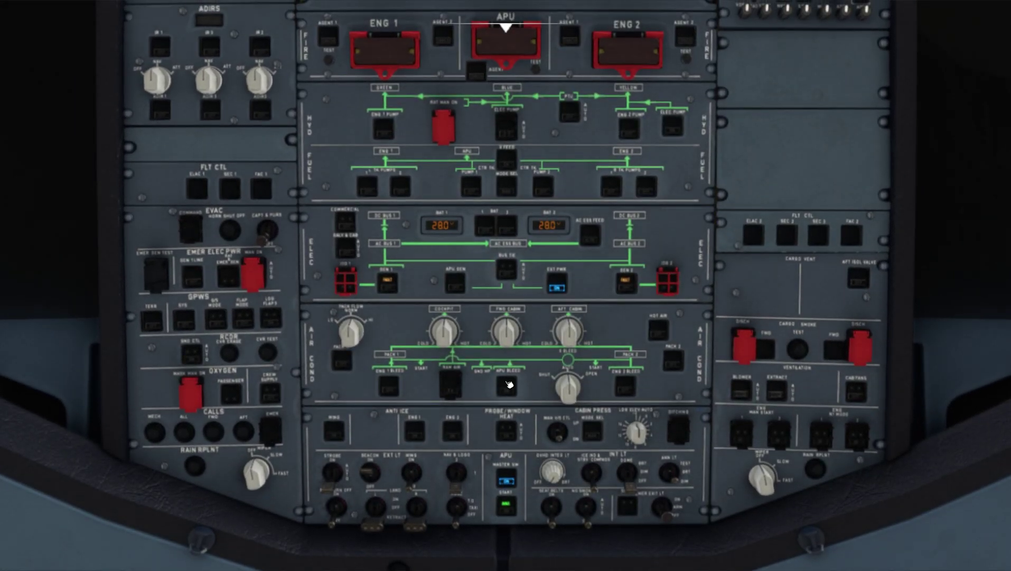
click(508, 386)
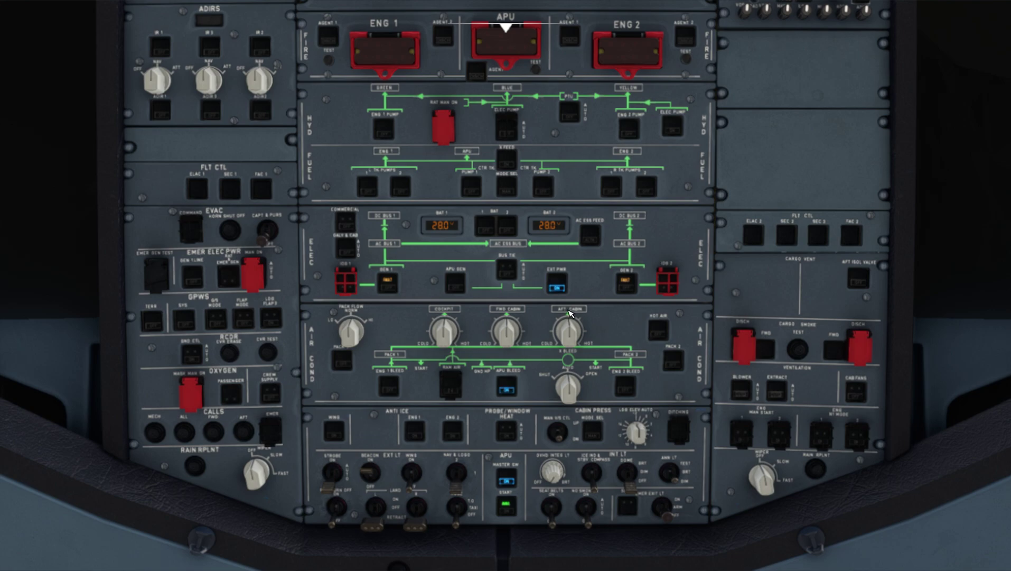